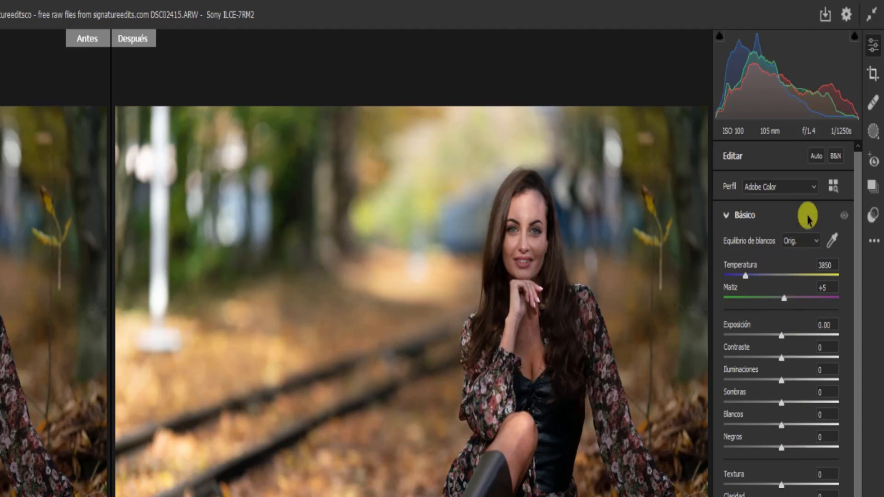
# Step: Set the raw photo's colour profile to Adobe Estándar
pyautogui.click(812, 189)
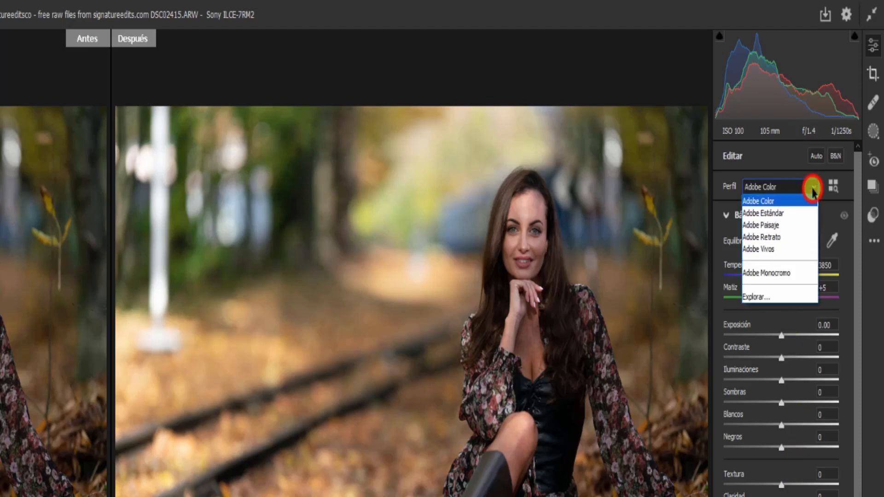
pyautogui.click(791, 216)
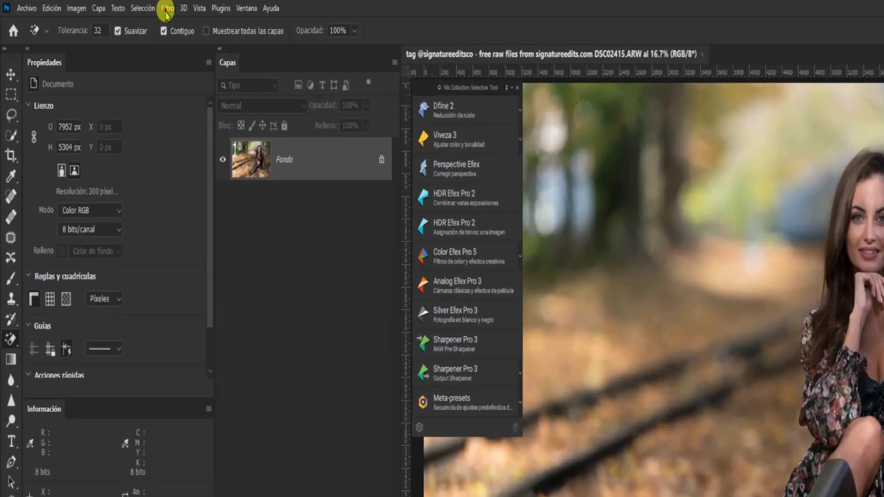
# Step: Open the portrait in the Viveza 3 filter of the Nik Collection
pyautogui.click(118, 7)
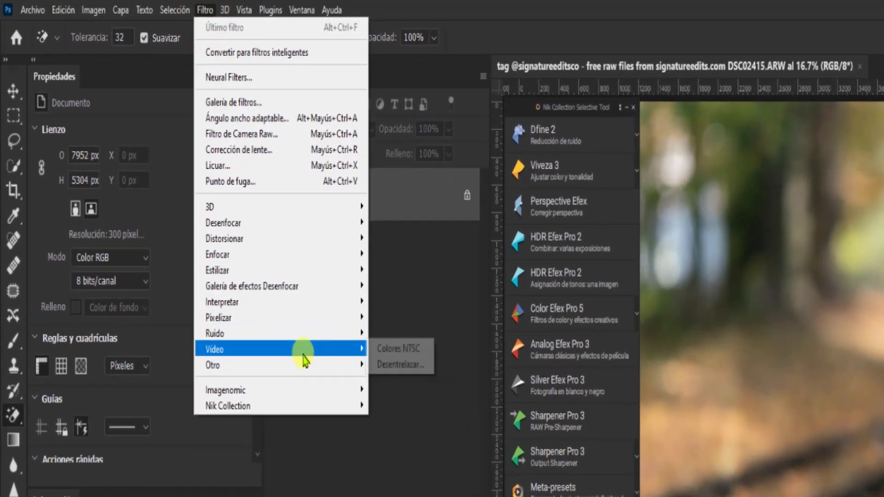
pyautogui.moveTo(180, 236)
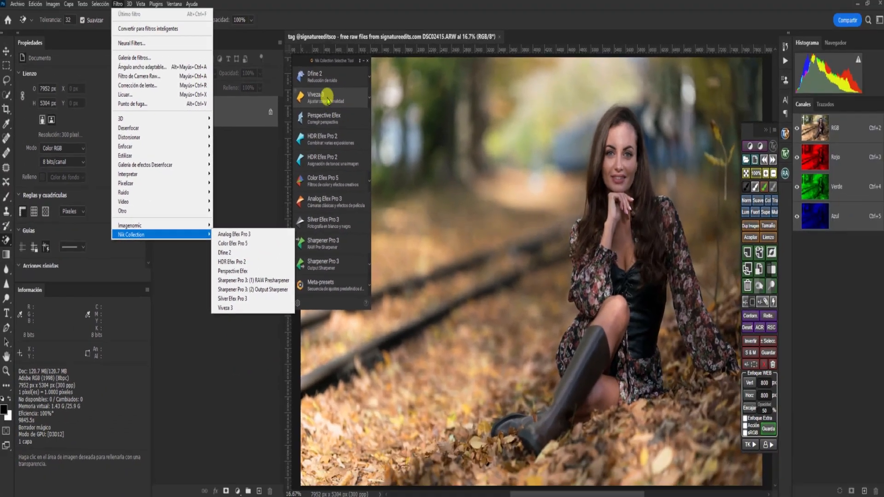
pyautogui.click(266, 389)
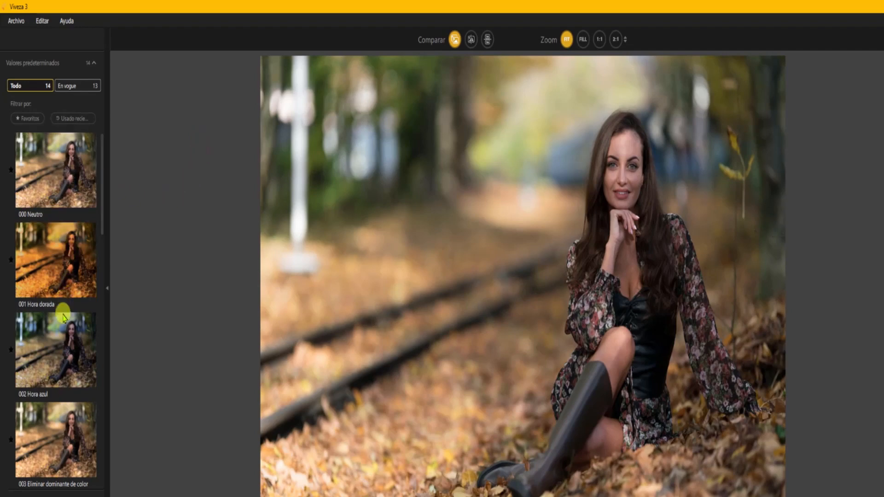
# Step: Look through the preset thumbnails and preview the photo at Fill, 1:1 and 2:1 zoom, ending at Fit
pyautogui.scroll(-4, 62, 318)
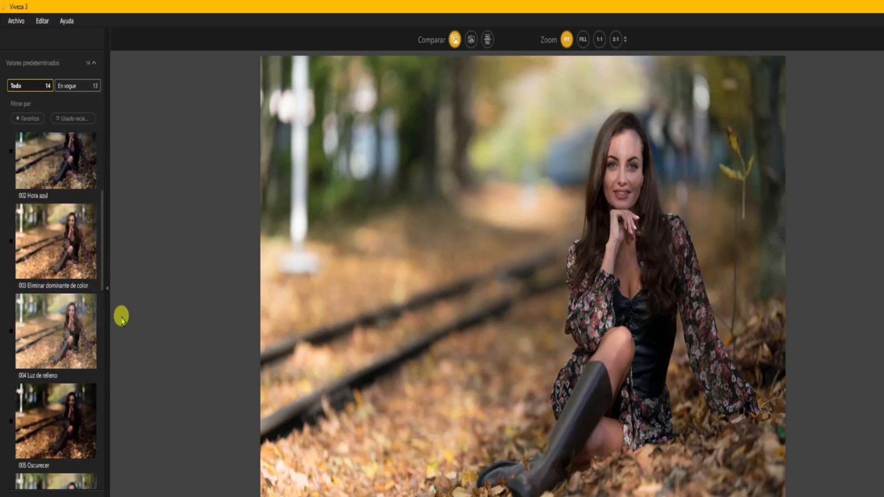
pyautogui.scroll(1, 82, 268)
pyautogui.scroll(2, 82, 269)
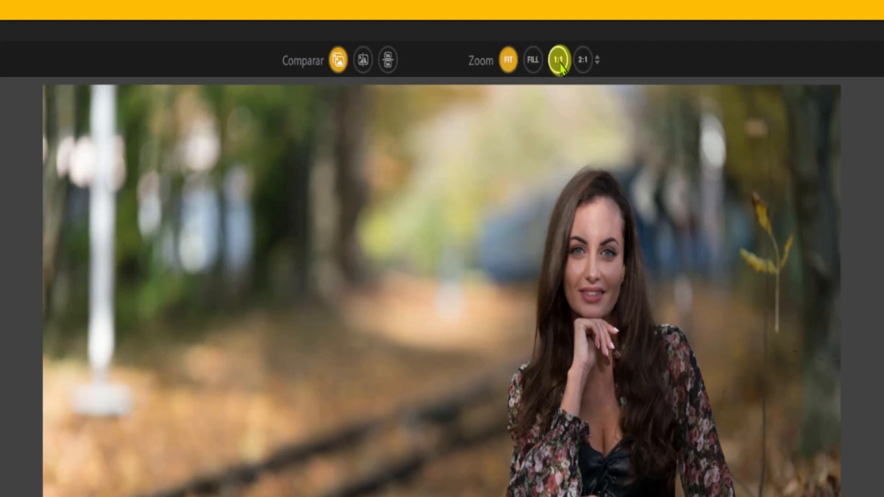
pyautogui.click(535, 62)
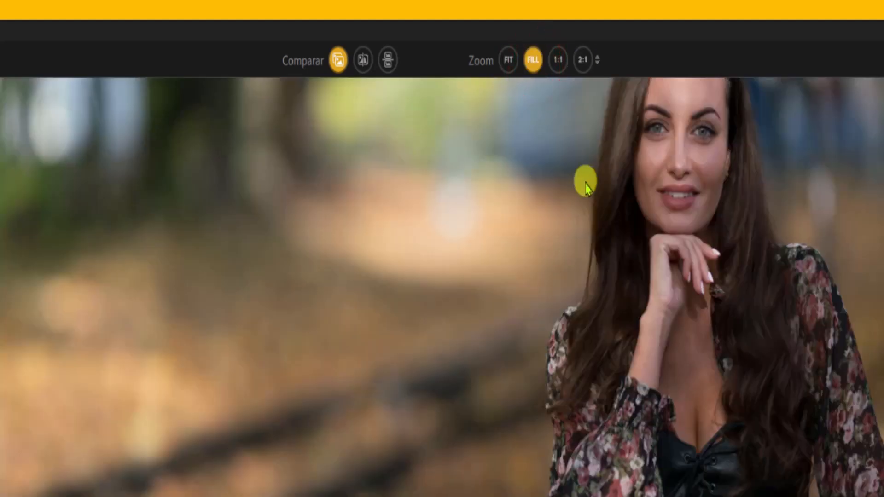
pyautogui.click(557, 60)
pyautogui.click(582, 60)
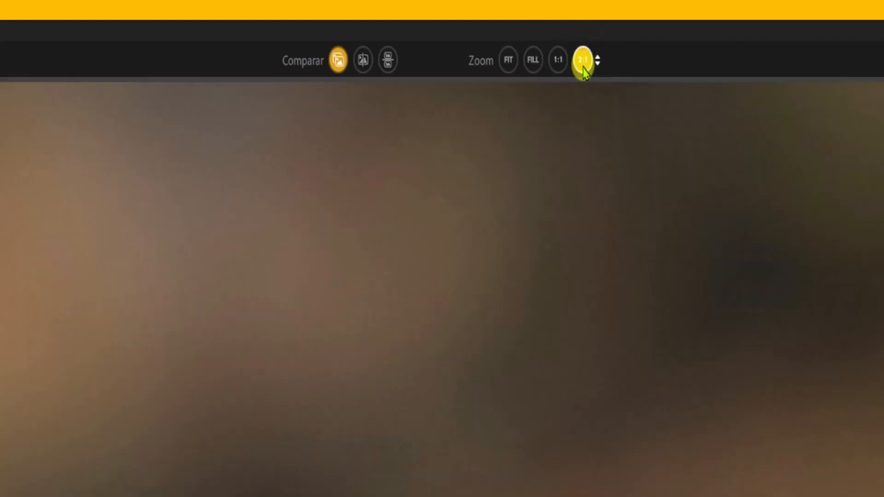
pyautogui.click(509, 60)
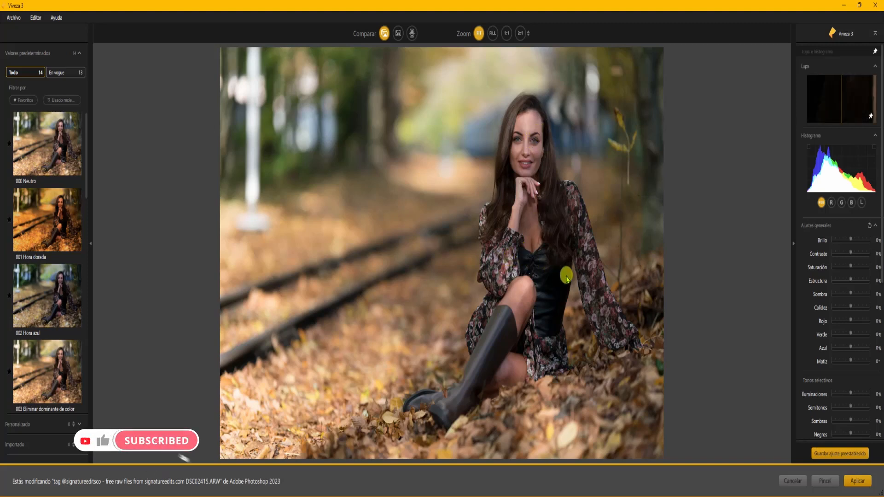
# Step: Turn on the histogram's shadow and highlight clipping warnings and view its red, green, blue and luma channels, ending on RGB
pyautogui.click(809, 147)
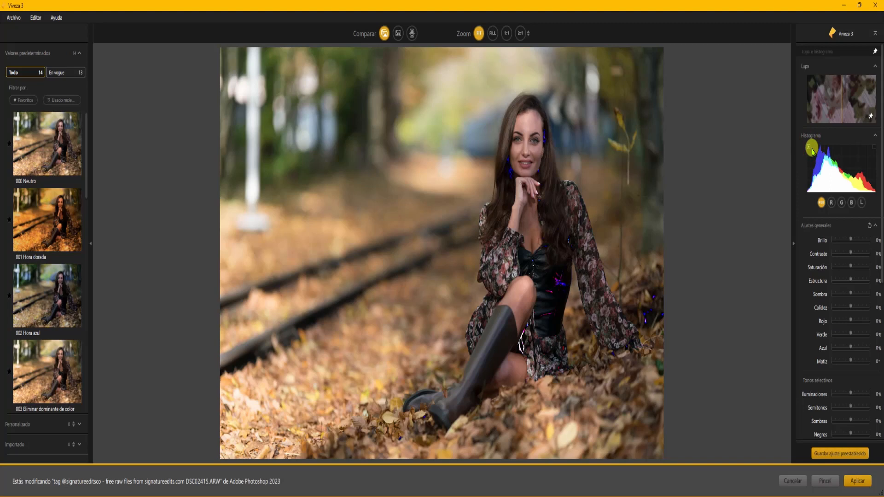
pyautogui.click(875, 148)
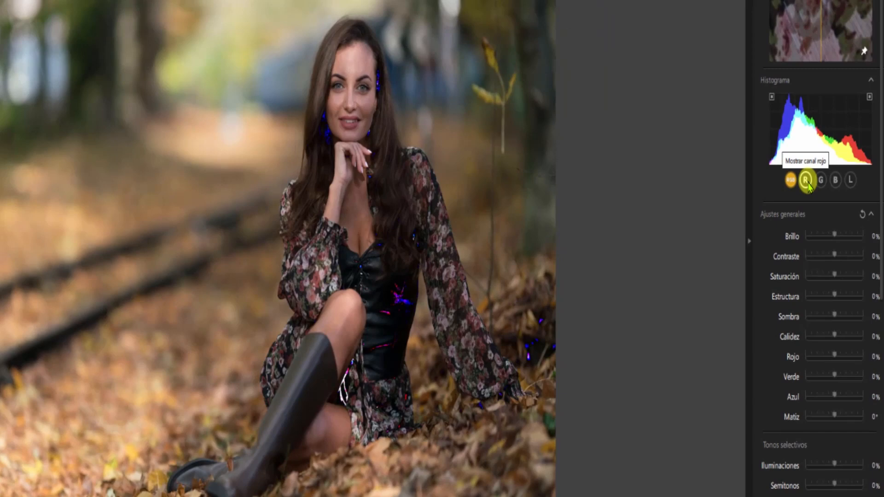
pyautogui.click(806, 181)
pyautogui.click(820, 180)
pyautogui.click(835, 180)
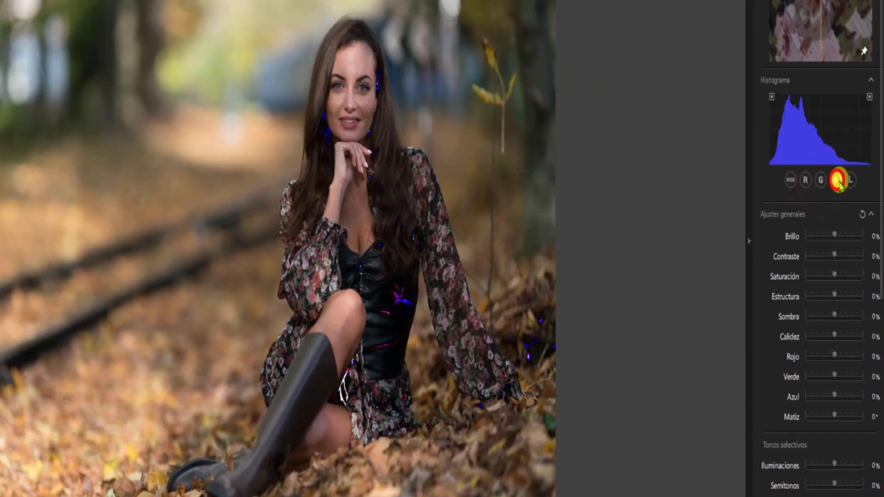
pyautogui.click(848, 180)
pyautogui.click(791, 180)
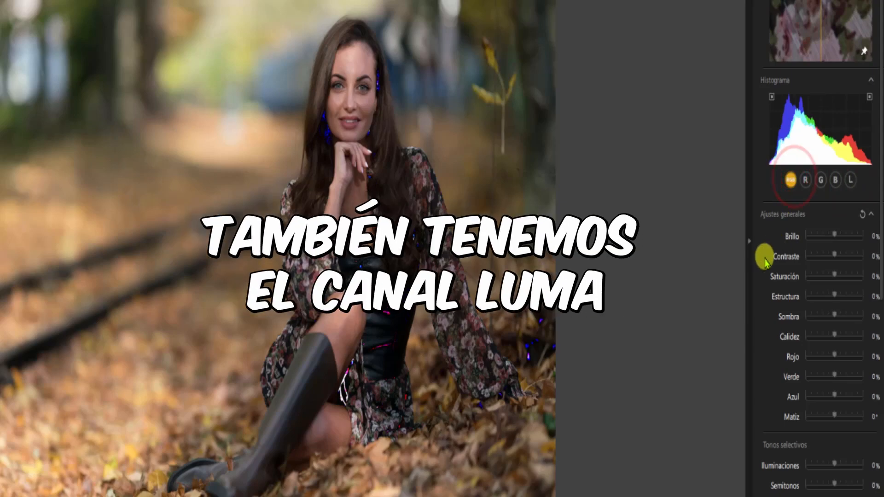
# Step: Examine the general adjustments, selective tones, white balance, control points and the levels and curves settings
pyautogui.scroll(-2, 755, 249)
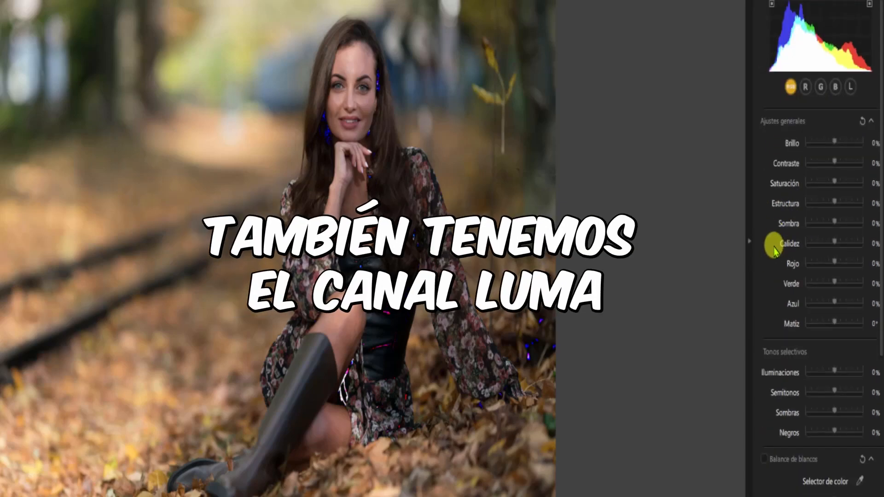
pyautogui.scroll(-3, 805, 302)
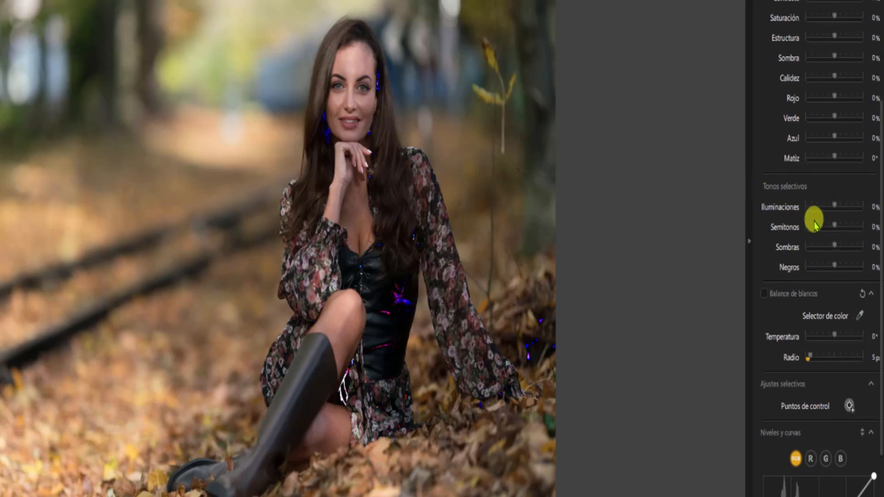
pyautogui.scroll(-2, 810, 251)
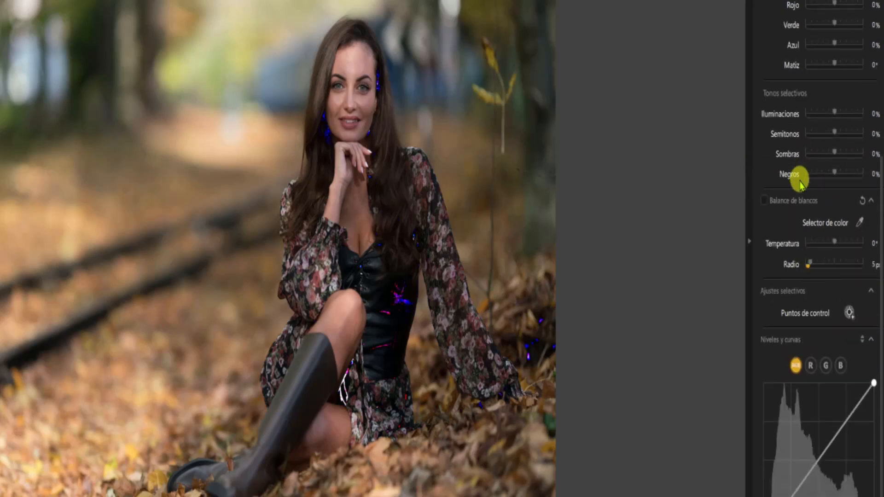
pyautogui.scroll(-1, 794, 365)
pyautogui.scroll(4, 794, 382)
pyautogui.scroll(4, 795, 397)
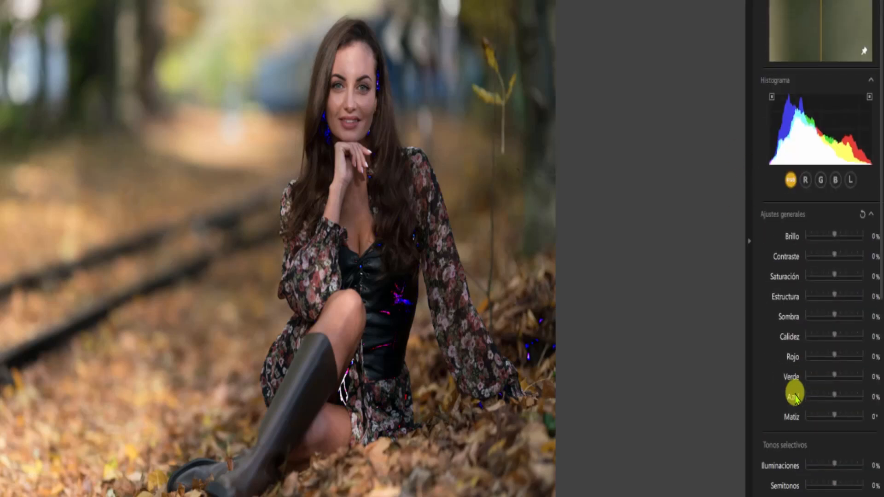
pyautogui.scroll(-8, 795, 397)
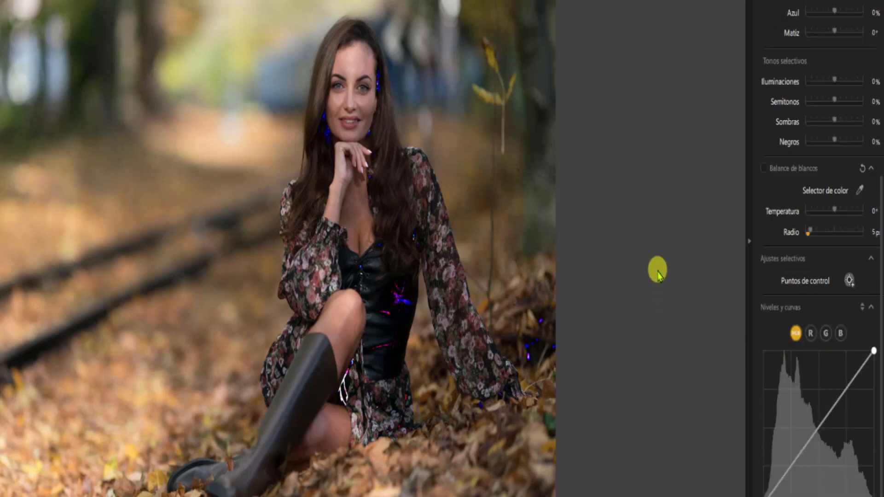
pyautogui.scroll(8, 795, 276)
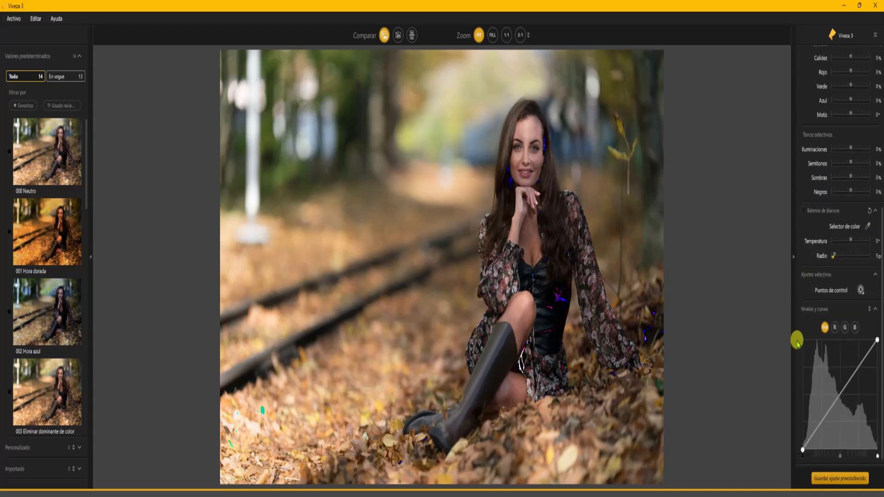
pyautogui.scroll(5, 798, 341)
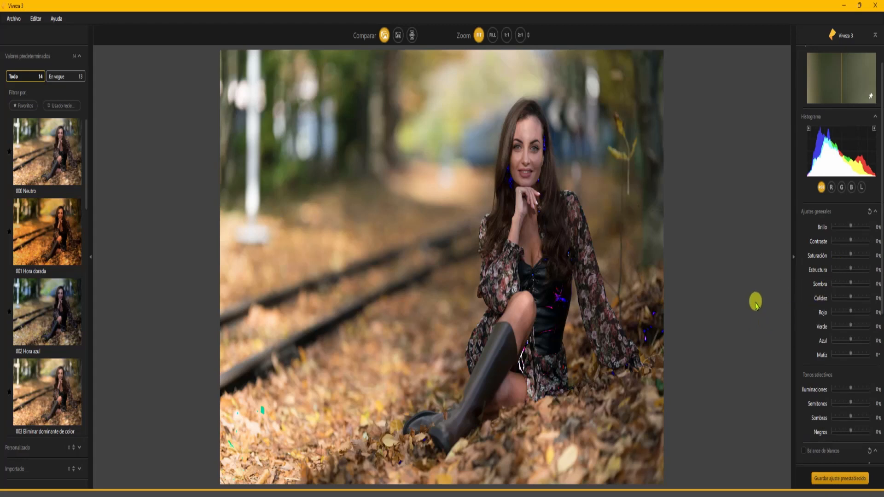
pyautogui.scroll(-5, 811, 301)
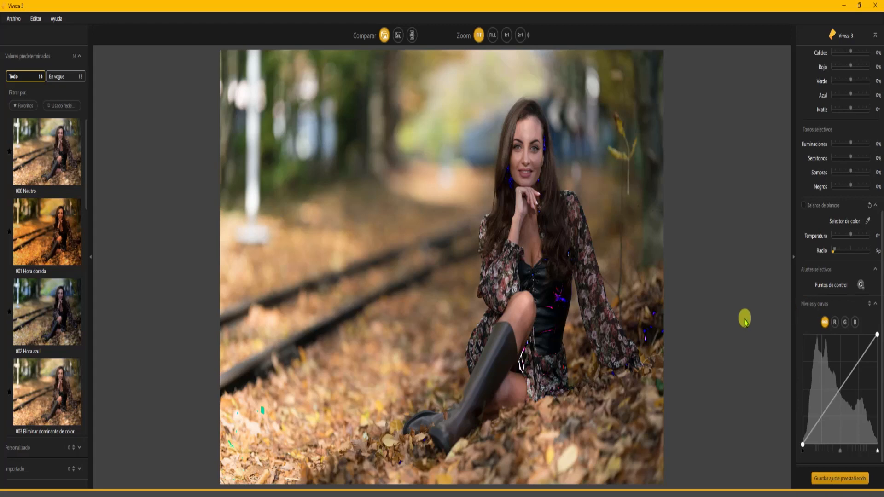
pyautogui.scroll(5, 838, 352)
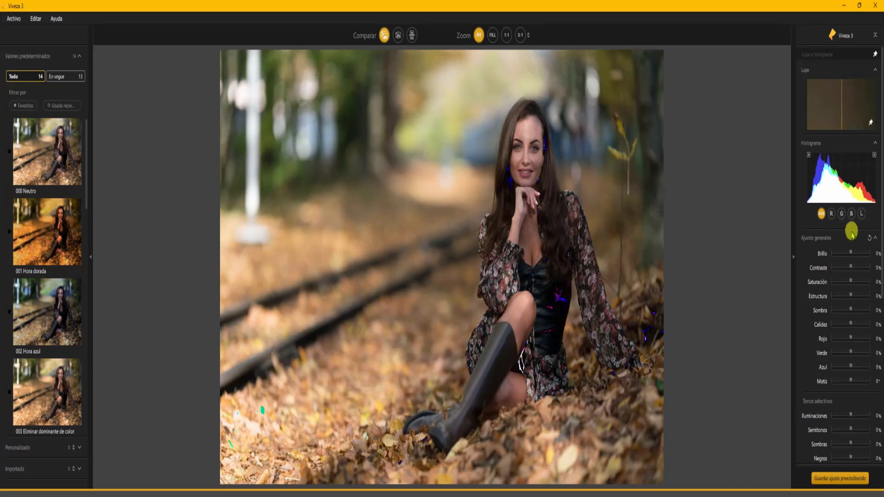
# Step: Set the overall brightness to 6% and compare the result with the original in a stacked view, ending in single-image view
pyautogui.scroll(-2, 815, 251)
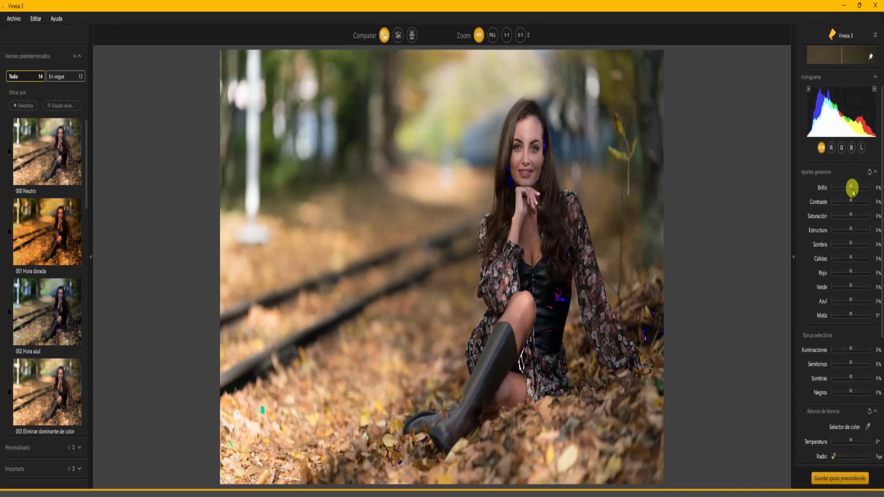
pyautogui.moveTo(851, 186); pyautogui.dragTo(852, 186)
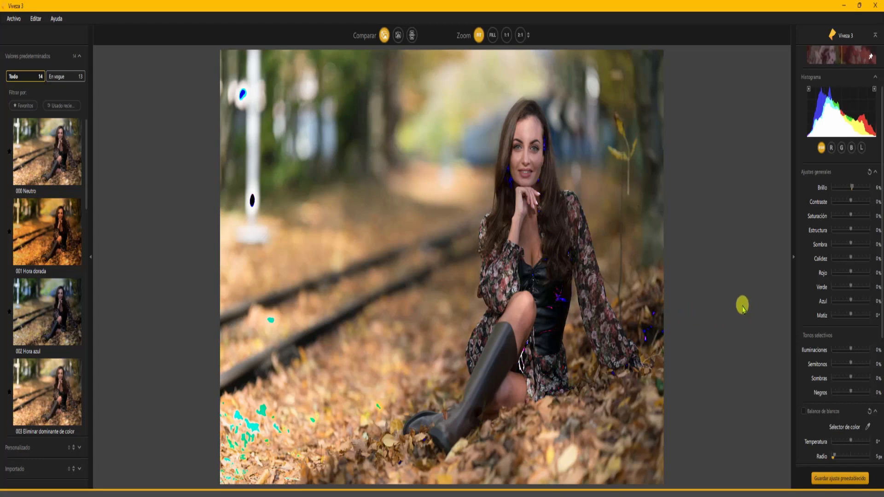
pyautogui.click(412, 35)
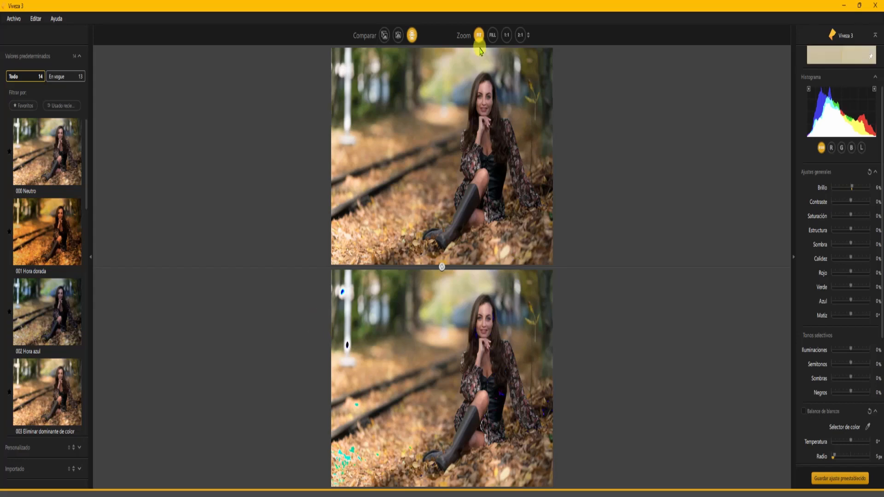
pyautogui.click(384, 35)
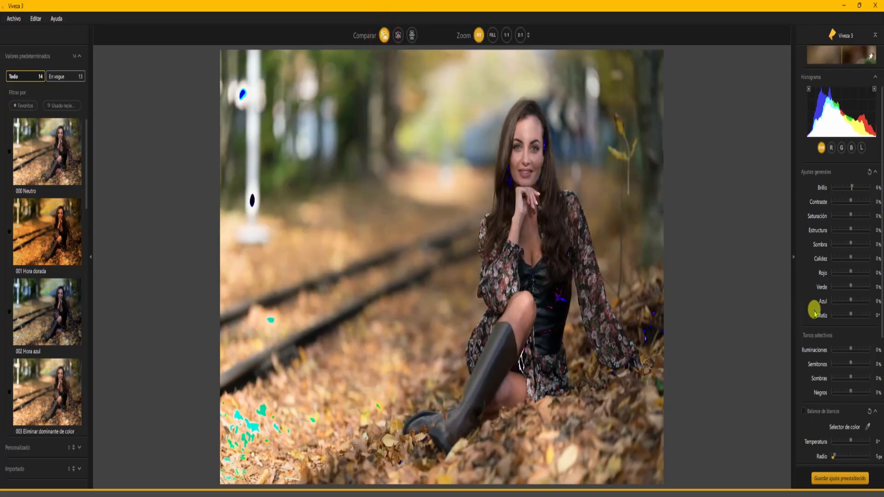
# Step: Lower the overall contrast slightly and set the saturation to -4%
pyautogui.click(849, 201)
pyautogui.moveTo(850, 201); pyautogui.dragTo(851, 202)
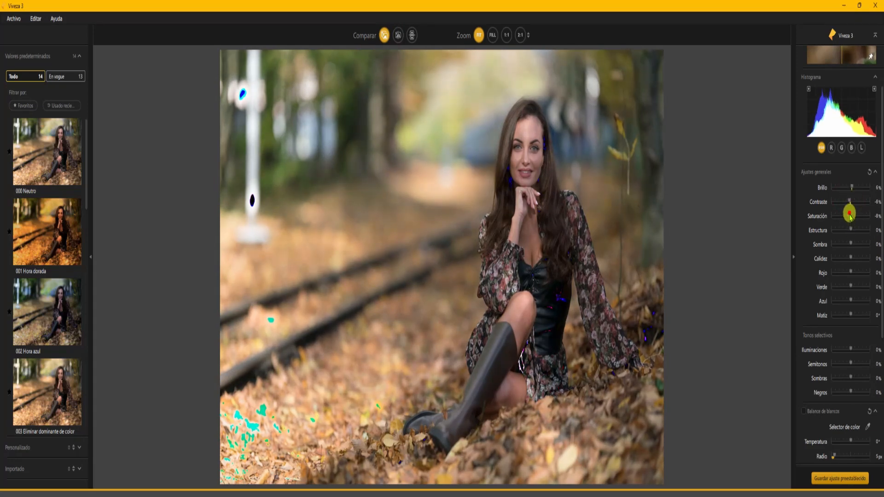
pyautogui.click(849, 215)
pyautogui.moveTo(849, 216); pyautogui.dragTo(851, 217)
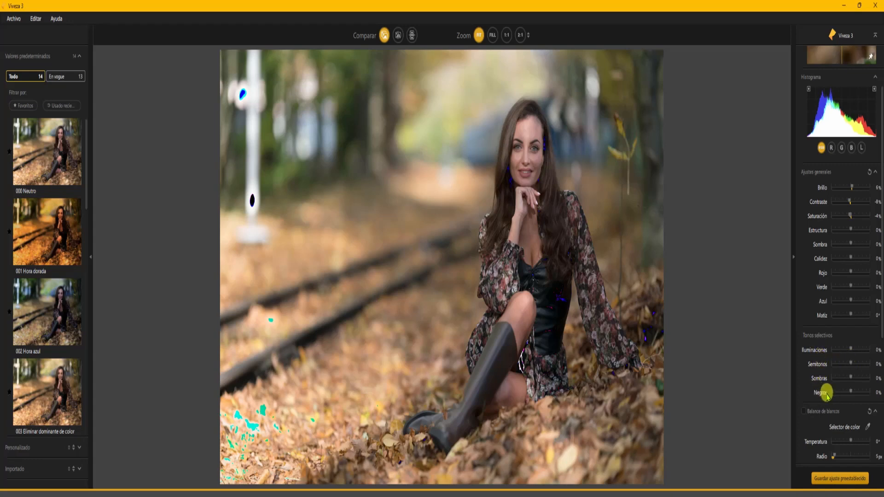
# Step: Set the selective tones to -52% highlights, 13% midtones, 12% shadows and 4% blacks
pyautogui.moveTo(850, 349); pyautogui.dragTo(840, 350)
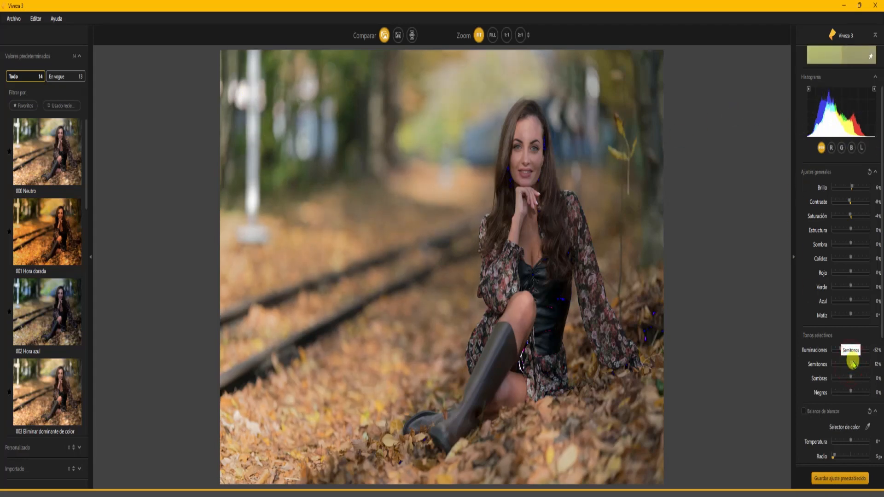
pyautogui.moveTo(851, 363); pyautogui.dragTo(855, 357)
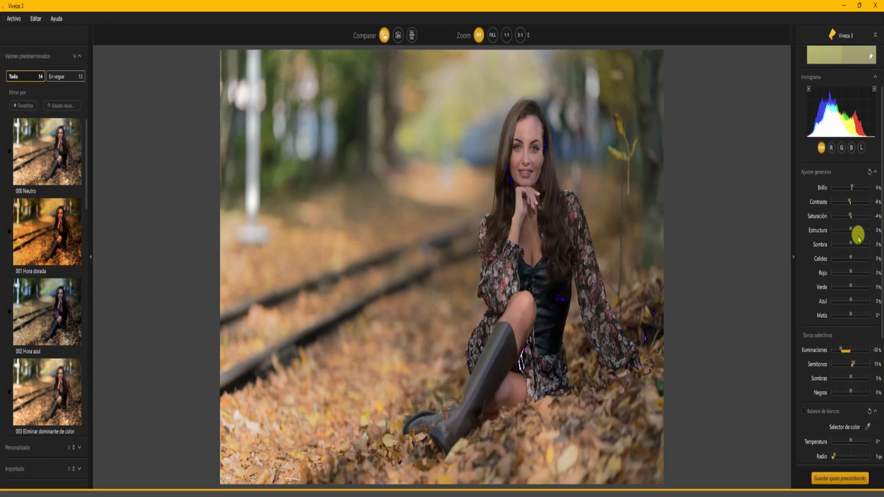
pyautogui.moveTo(851, 379); pyautogui.dragTo(854, 378)
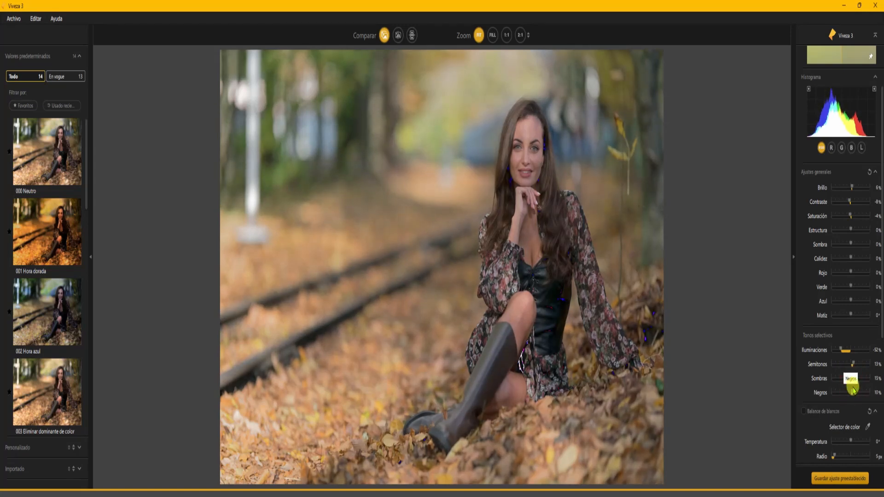
pyautogui.moveTo(857, 390); pyautogui.dragTo(846, 391)
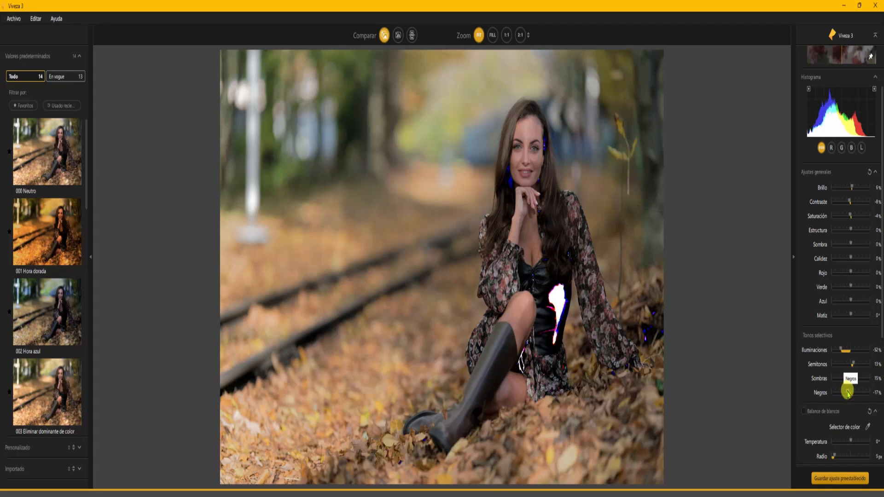
pyautogui.moveTo(848, 392); pyautogui.dragTo(851, 393)
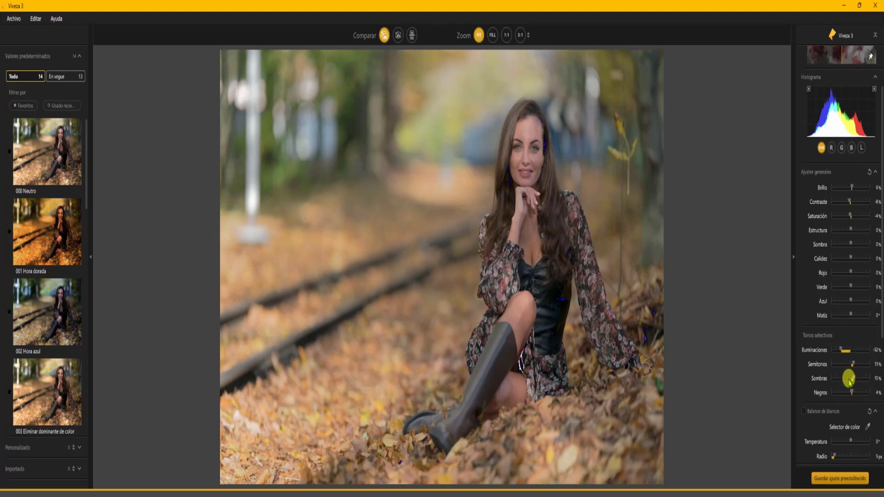
pyautogui.click(853, 378)
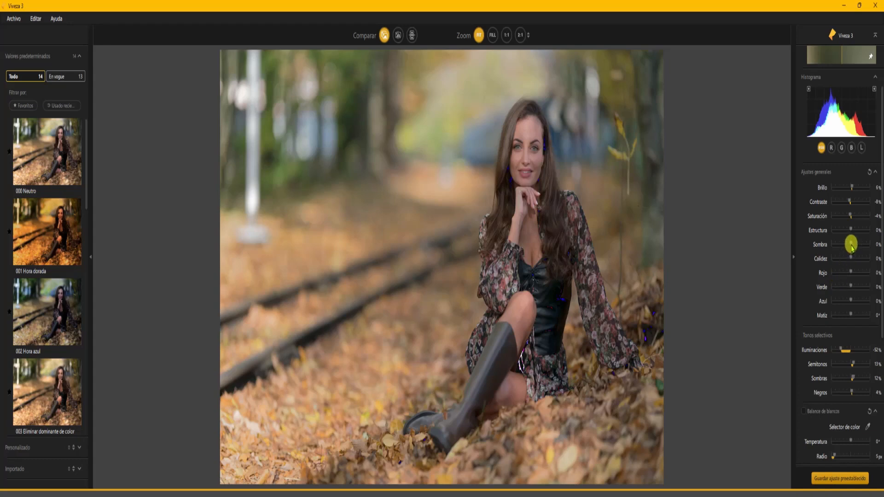
# Step: Set the general shadow to 10% and the warmth to 6%, and check the result against the original in split view
pyautogui.moveTo(850, 244); pyautogui.dragTo(853, 245)
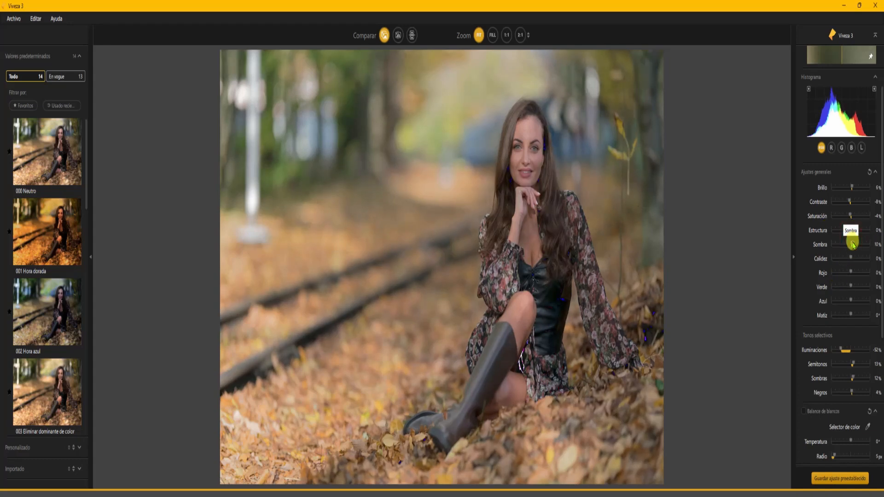
pyautogui.moveTo(850, 257); pyautogui.dragTo(852, 257)
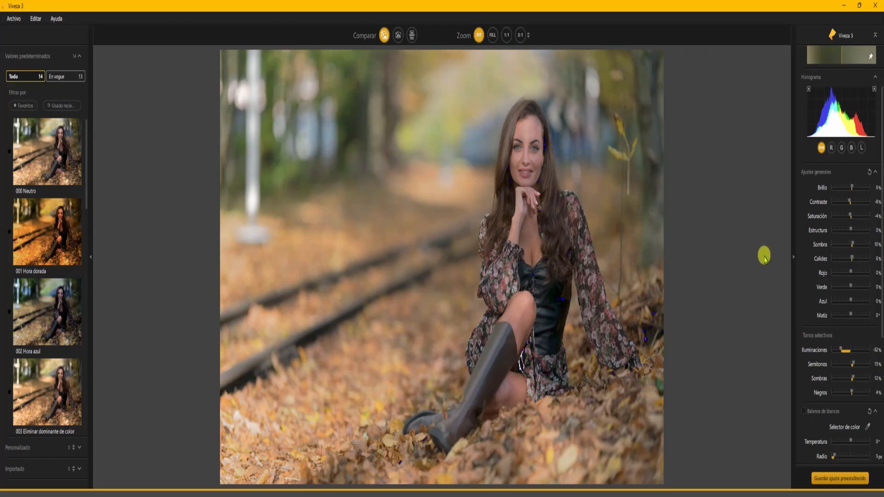
pyautogui.click(399, 35)
pyautogui.moveTo(449, 262); pyautogui.dragTo(524, 258)
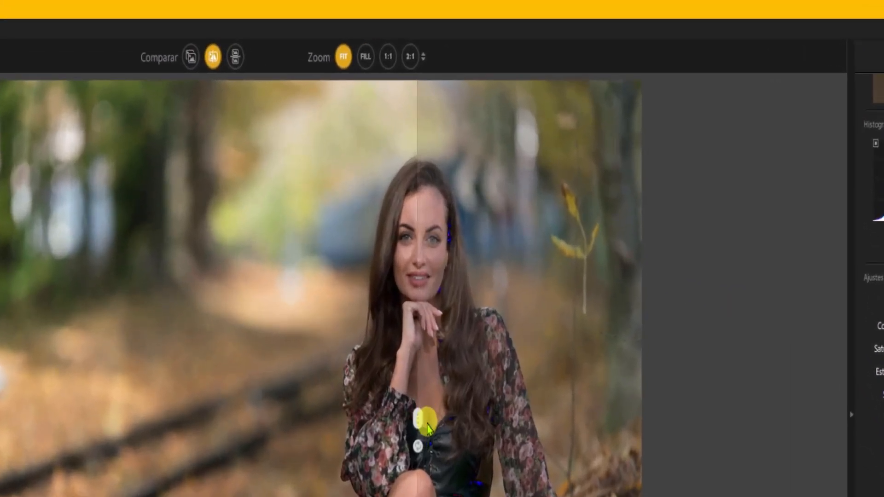
pyautogui.moveTo(428, 427)
pyautogui.mouseDown()
pyautogui.moveTo(475, 421)
pyautogui.moveTo(394, 422)
pyautogui.moveTo(414, 424)
pyautogui.mouseUp()
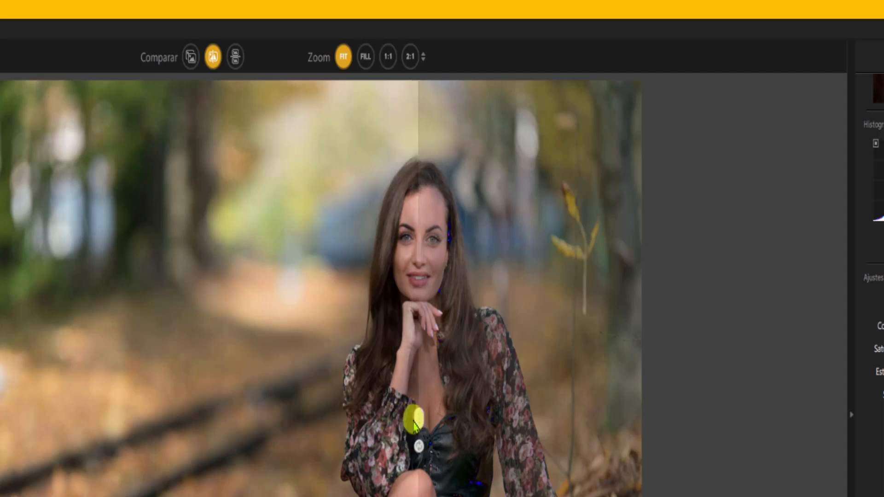
pyautogui.click(210, 58)
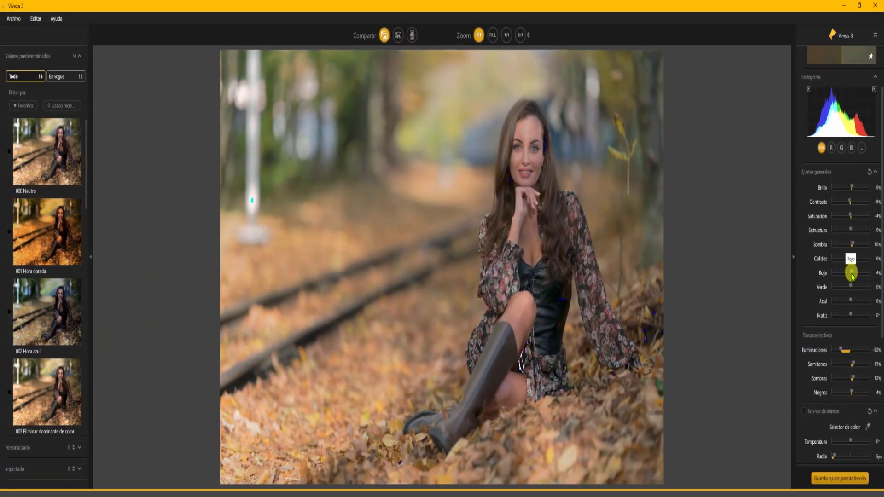
# Step: Set the general red to 10%, green to 2%, blue to 12%, hue to -3°, brightness to 4% and contrast to -2%
pyautogui.moveTo(854, 275); pyautogui.dragTo(848, 316)
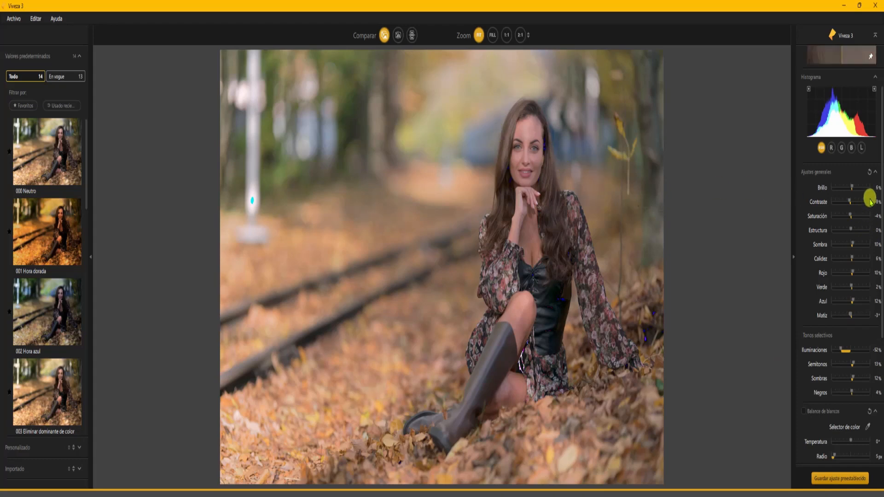
pyautogui.moveTo(852, 186); pyautogui.dragTo(852, 187)
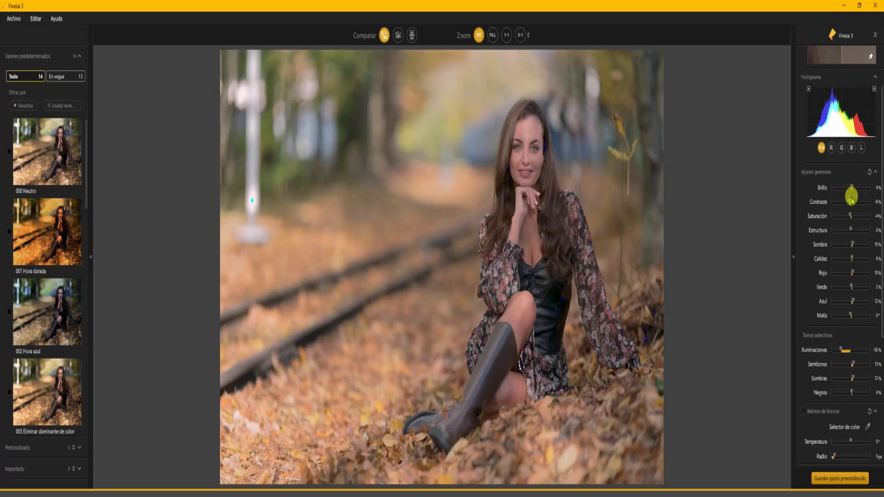
pyautogui.moveTo(850, 202); pyautogui.dragTo(851, 203)
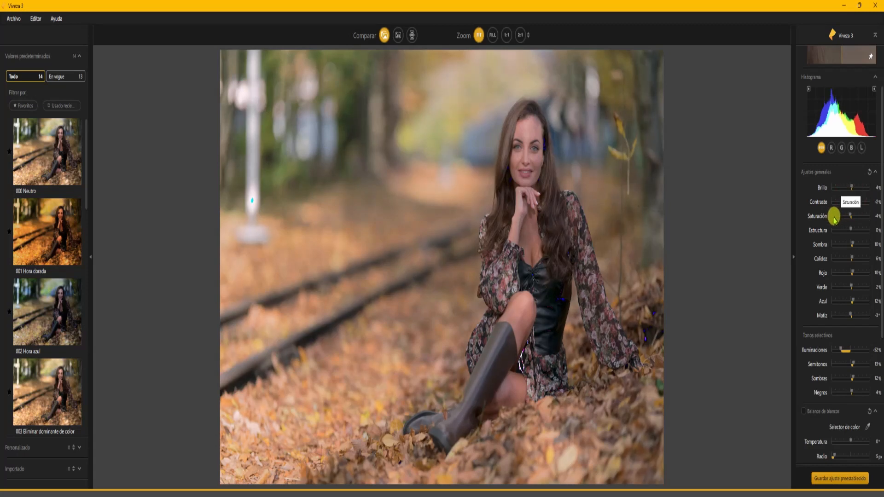
# Step: Turn off the histogram's shadow clipping overlay and compare the edited portrait with the original
pyautogui.click(808, 89)
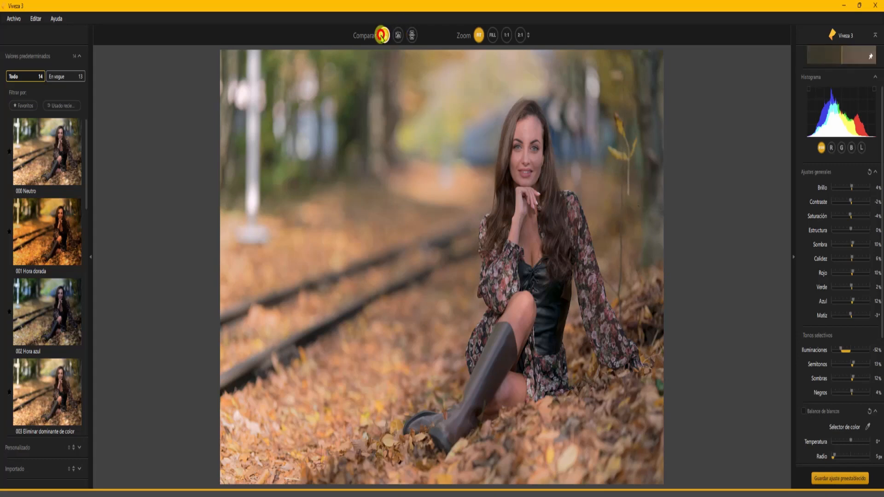
pyautogui.click(381, 36)
pyautogui.click(382, 36)
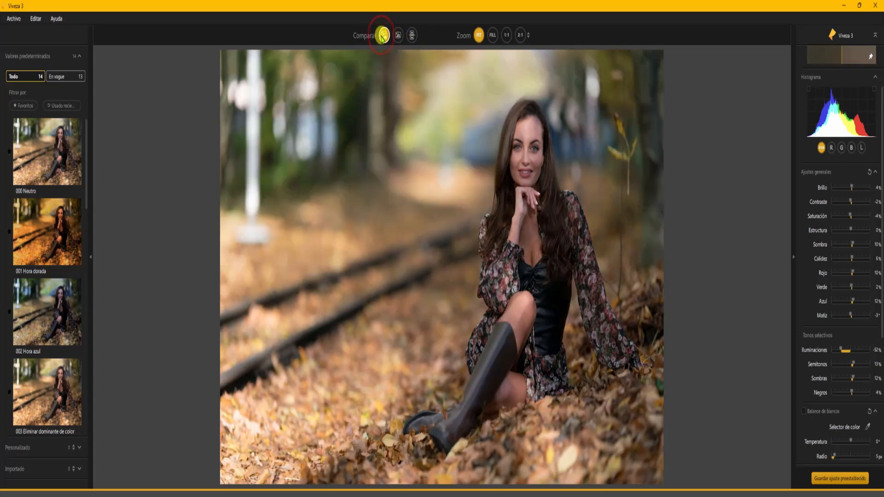
pyautogui.click(382, 37)
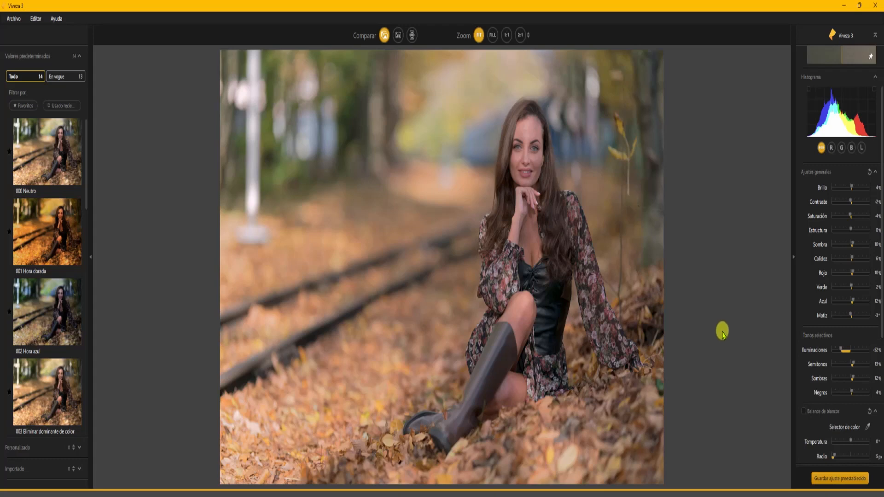
# Step: Add a control point on the woman's black leather bodice and shrink its area of effect
pyautogui.scroll(-5, 812, 355)
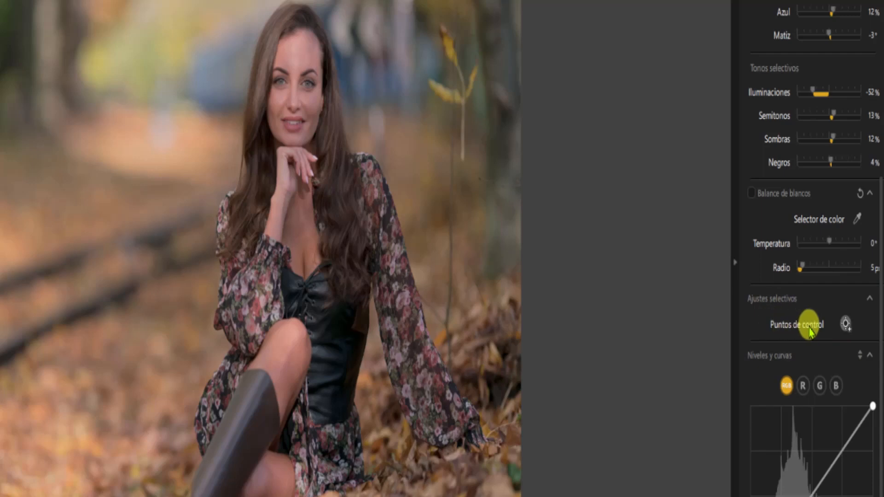
pyautogui.click(846, 324)
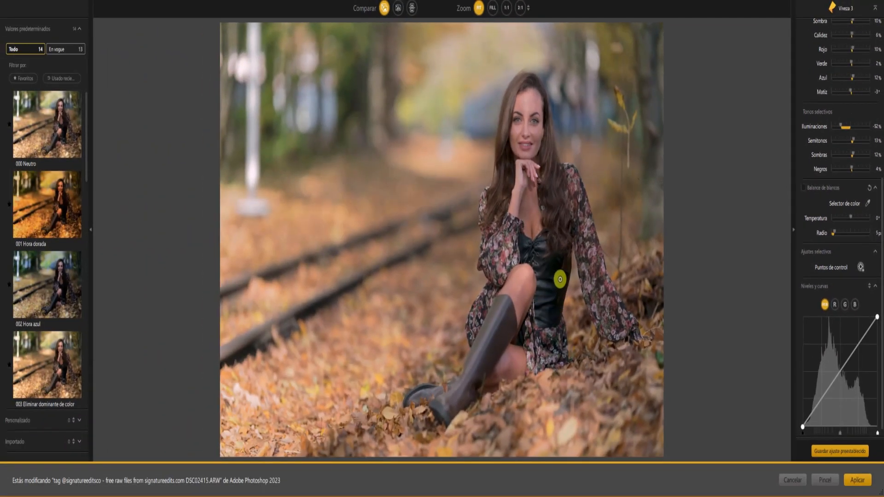
pyautogui.click(559, 279)
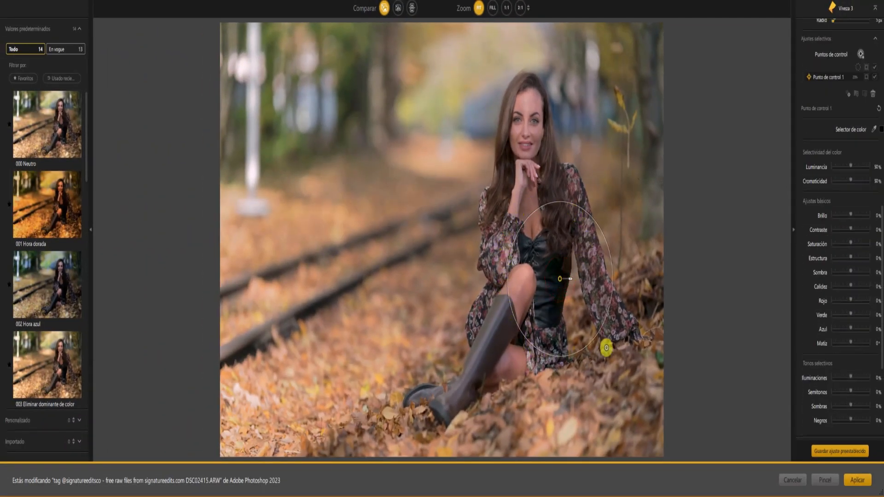
pyautogui.moveTo(504, 286); pyautogui.dragTo(523, 285)
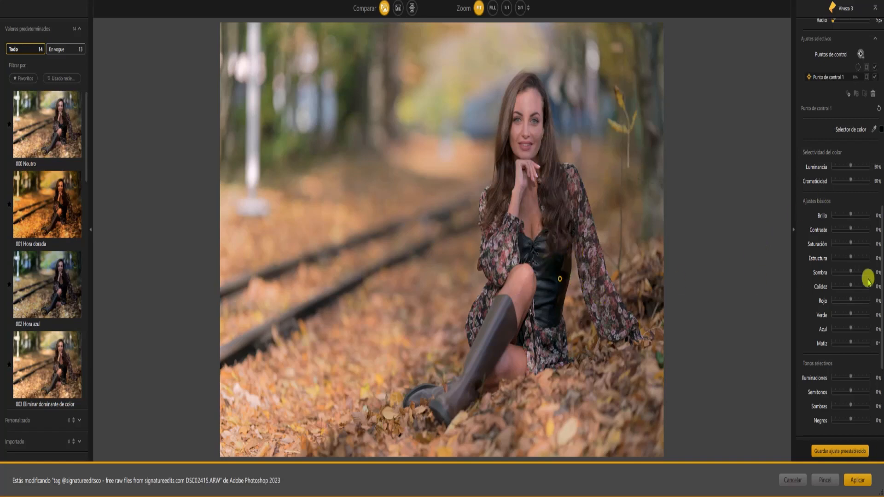
# Step: Examine the control point's colour selectivity, basic adjustments and selective tones, and the levels and curves settings
pyautogui.scroll(5, 838, 285)
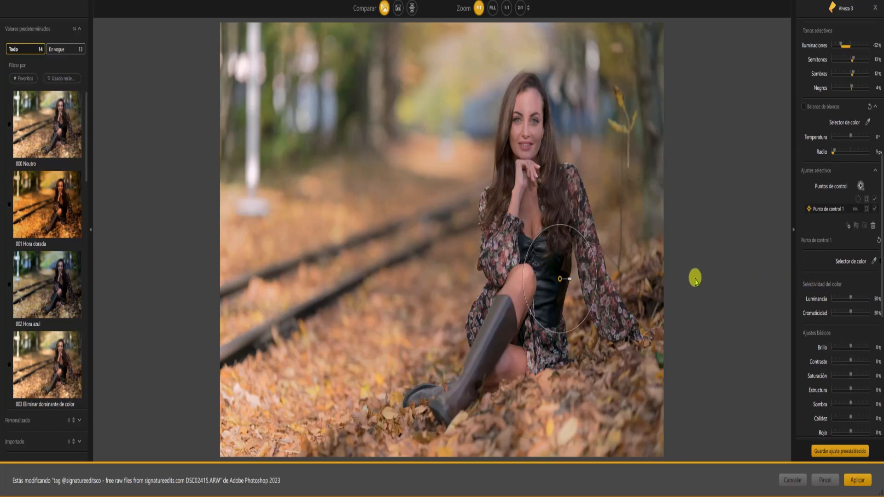
pyautogui.scroll(-3, 860, 255)
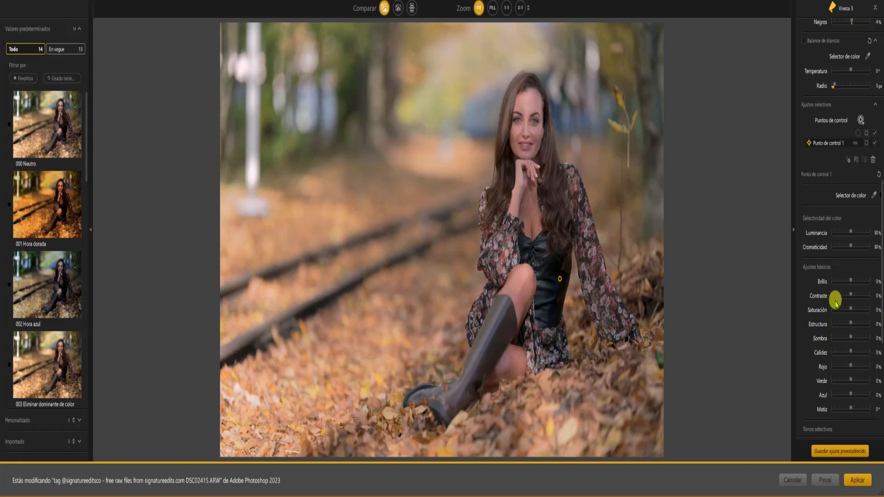
pyautogui.scroll(-1, 842, 322)
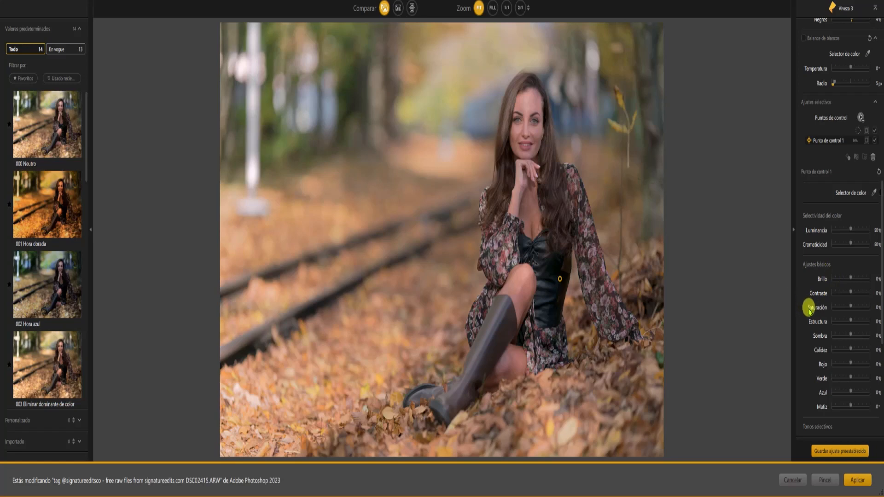
pyautogui.scroll(-3, 823, 306)
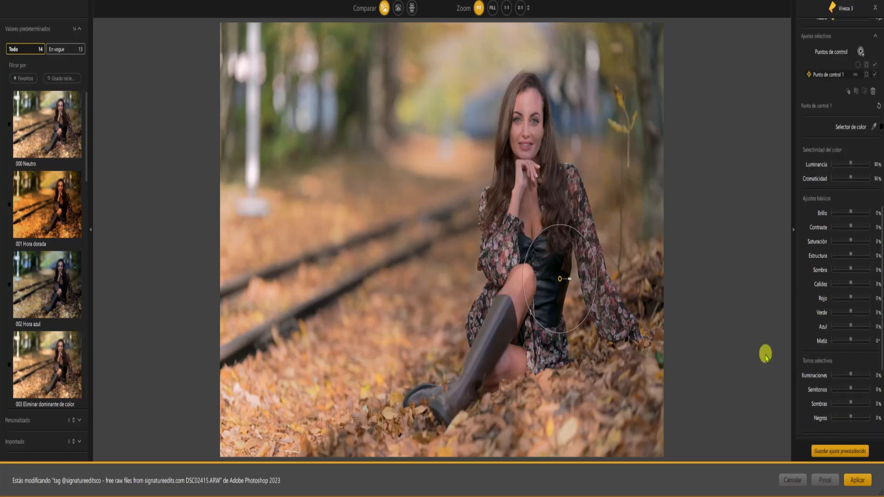
pyautogui.scroll(-3, 838, 350)
pyautogui.scroll(-3, 832, 306)
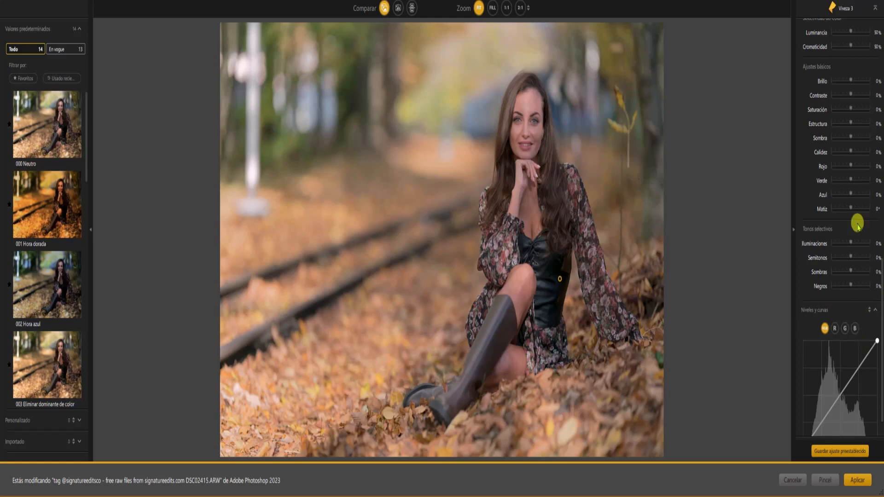
pyautogui.moveTo(840, 399); pyautogui.dragTo(841, 366)
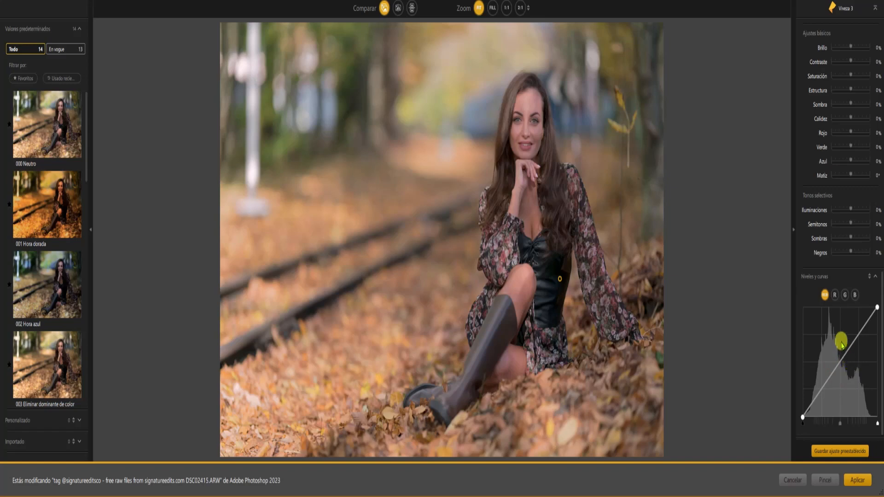
pyautogui.scroll(4, 841, 343)
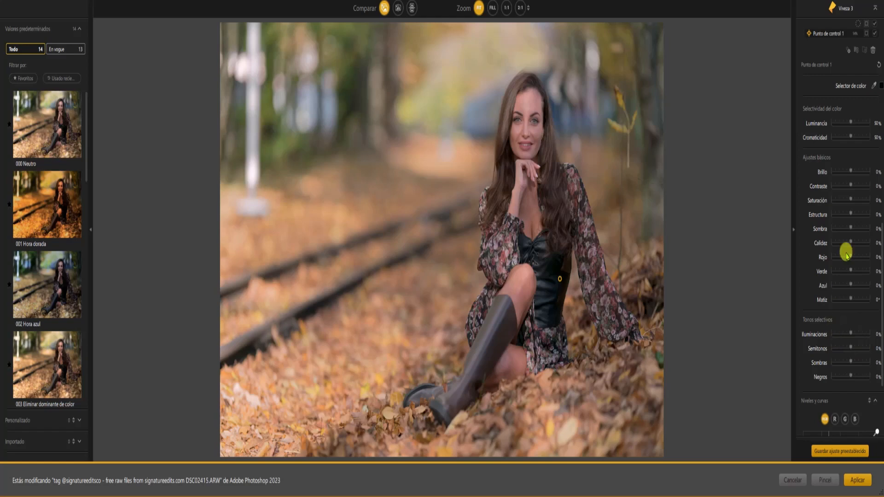
# Step: Try the bodice control point's brightness at 67% and 8%, tighten its area around the bodice and reset the brightness to 0%
pyautogui.moveTo(851, 172); pyautogui.dragTo(863, 172)
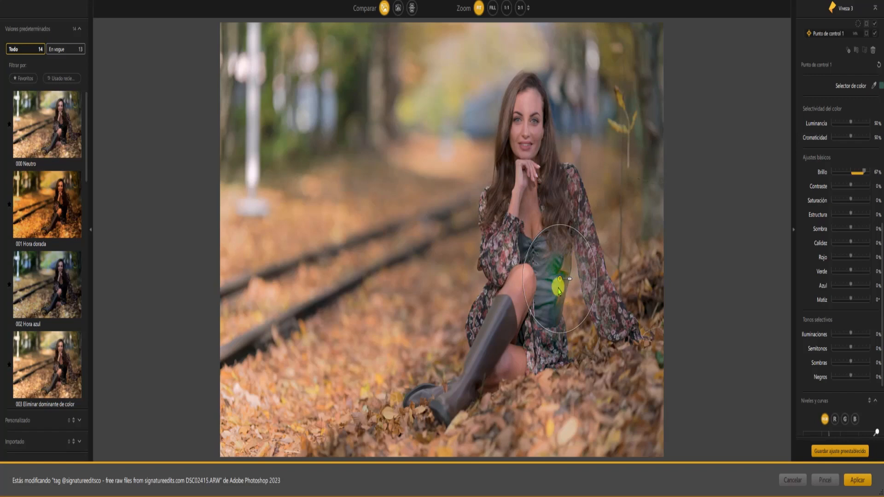
pyautogui.click(856, 172)
pyautogui.moveTo(855, 173); pyautogui.dragTo(853, 175)
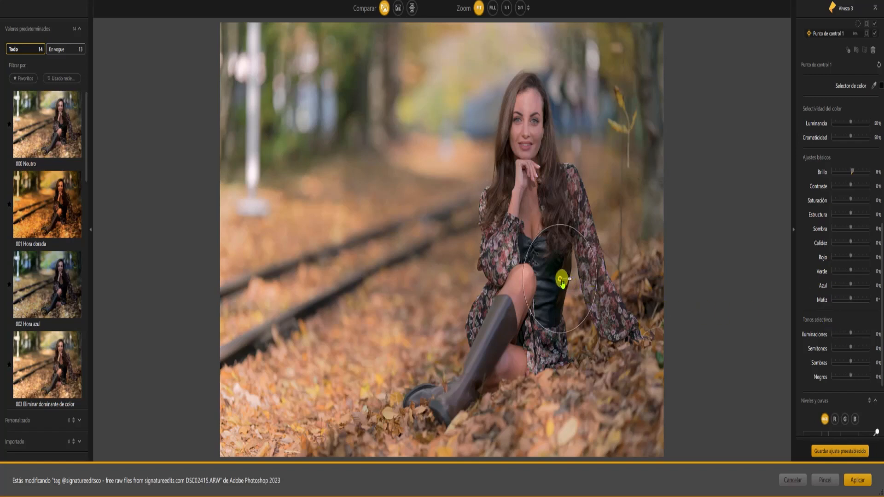
pyautogui.moveTo(595, 268); pyautogui.dragTo(561, 284)
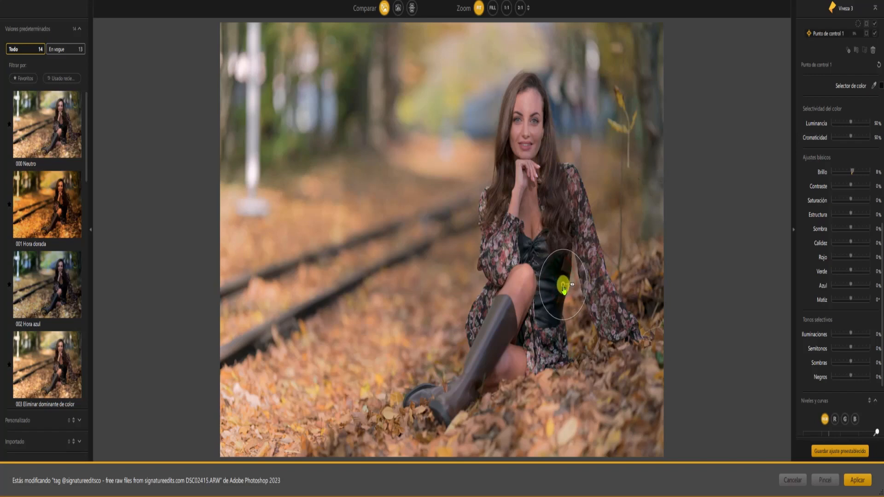
pyautogui.doubleClick(851, 171)
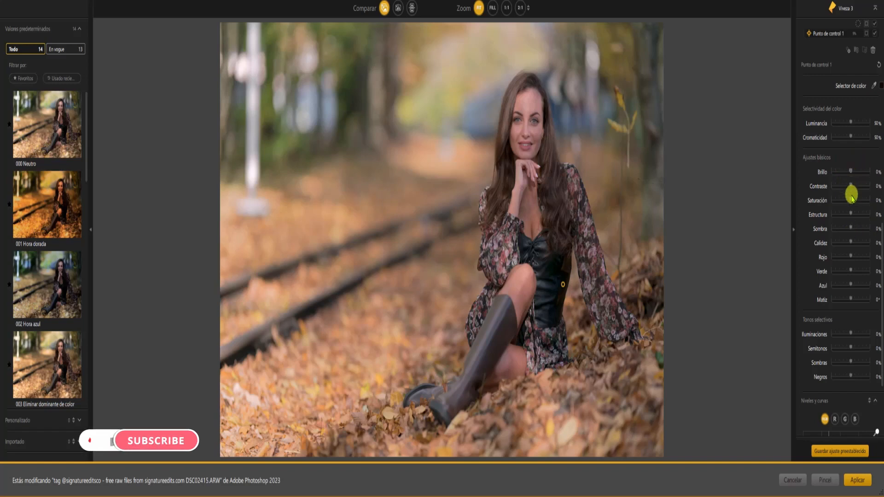
# Step: Set the bodice control point's selective tones to 12% shadows and 6% blacks
pyautogui.scroll(-1, 844, 336)
pyautogui.scroll(-2, 844, 339)
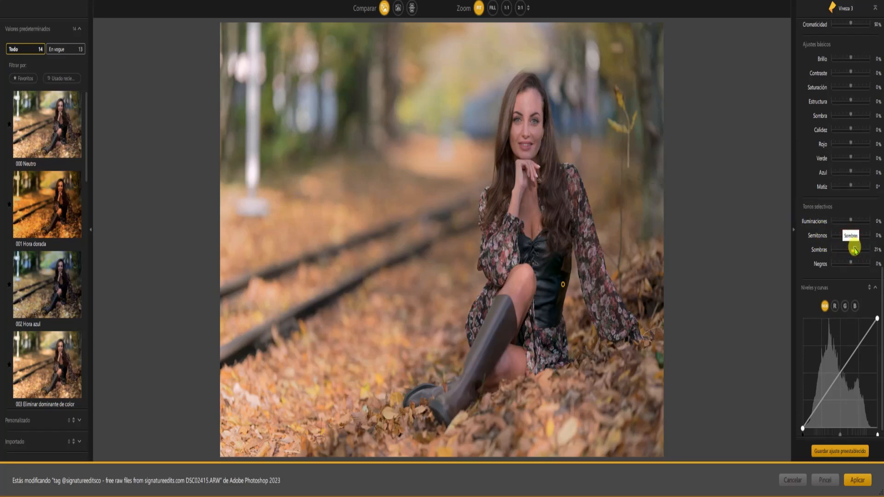
pyautogui.moveTo(854, 250); pyautogui.dragTo(836, 268)
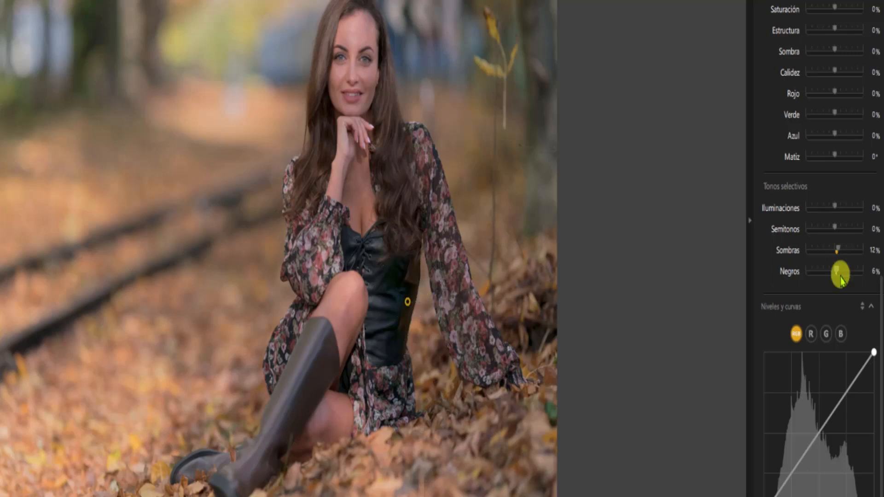
# Step: Toggle the bodice control point's effect off and on to compare the bodice before and after
pyautogui.scroll(1, 822, 202)
pyautogui.scroll(10, 822, 202)
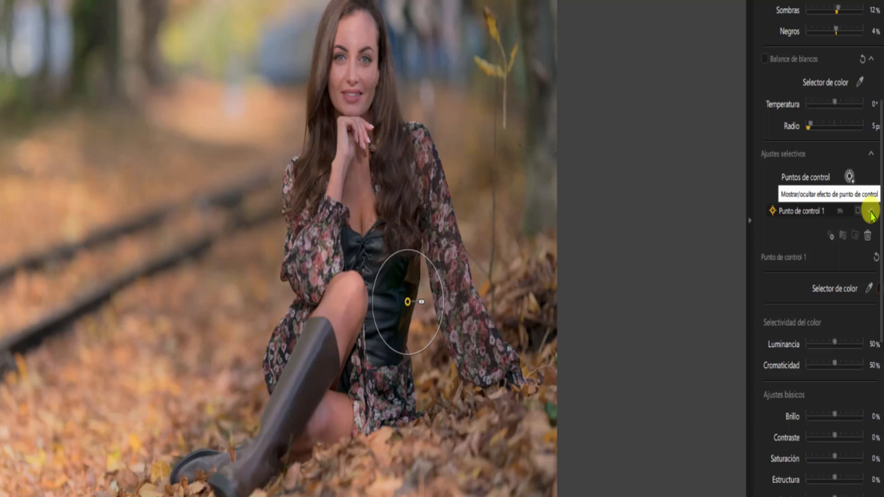
pyautogui.click(870, 212)
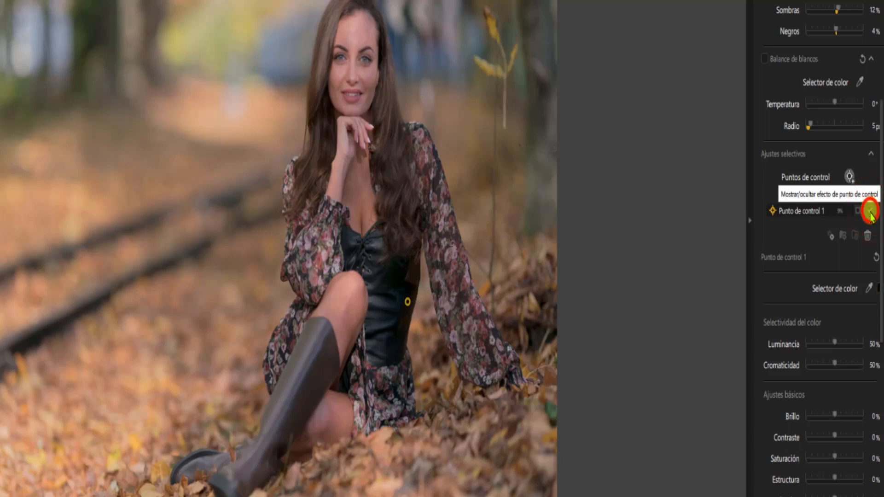
pyautogui.click(870, 213)
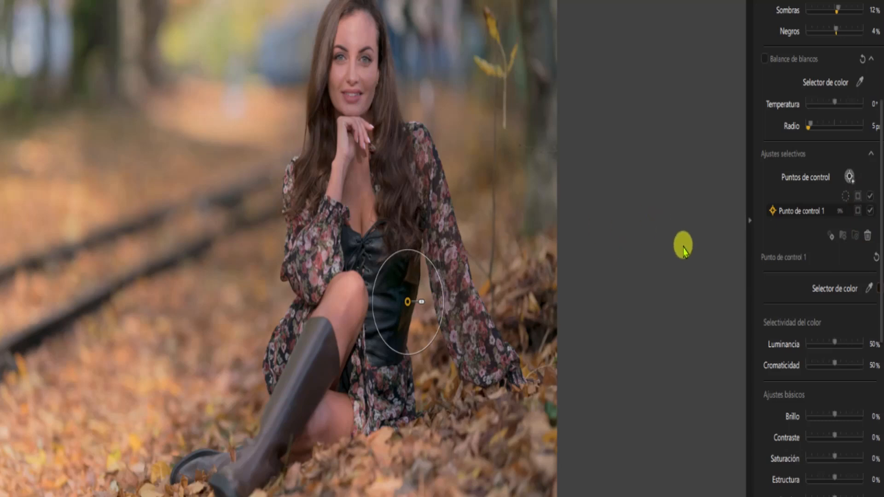
# Step: Narrow the control point's area slightly while viewing its mask, and recheck its effect on the normal image
pyautogui.click(858, 212)
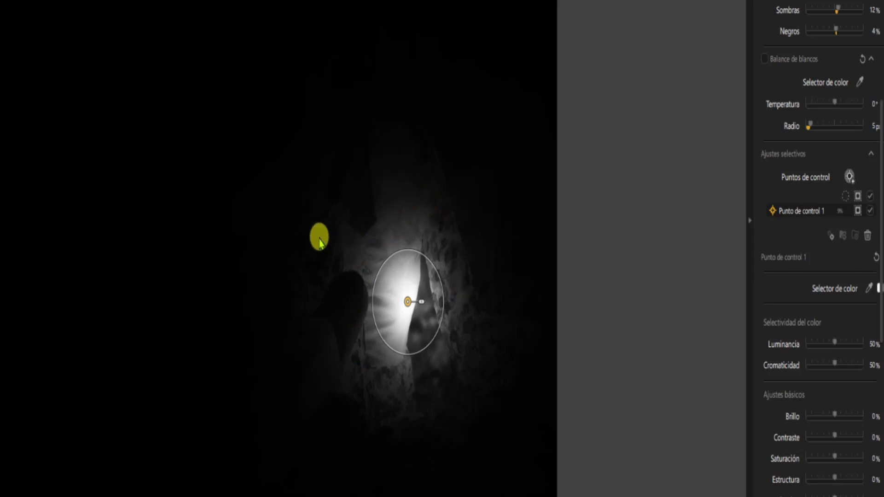
pyautogui.moveTo(445, 302)
pyautogui.mouseDown()
pyautogui.moveTo(432, 312)
pyautogui.moveTo(436, 302)
pyautogui.mouseUp()
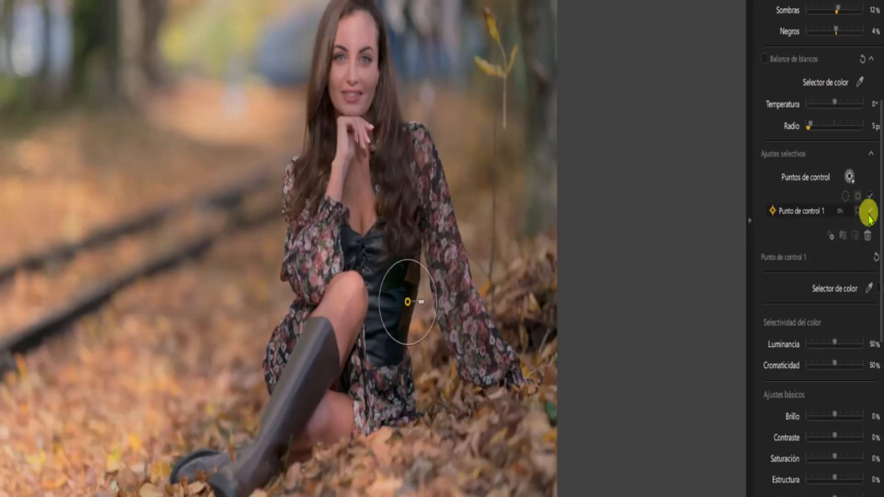
pyautogui.click(869, 210)
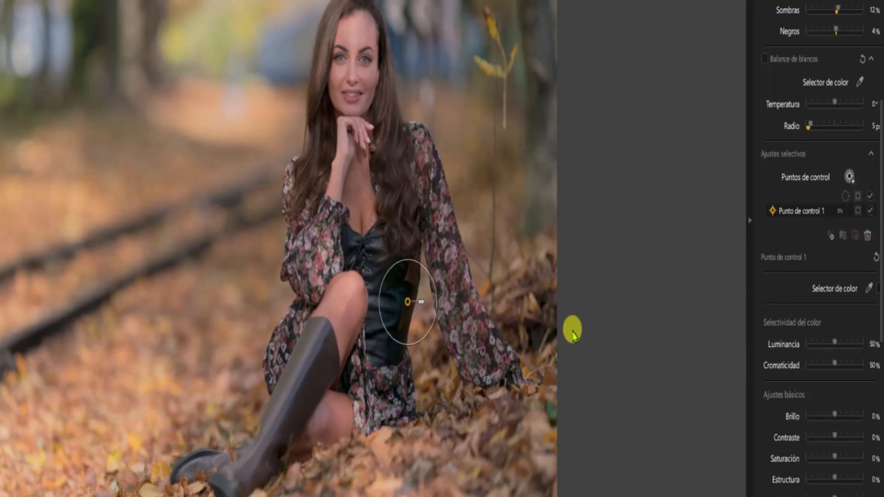
pyautogui.scroll(-1, 824, 339)
pyautogui.scroll(-10, 824, 338)
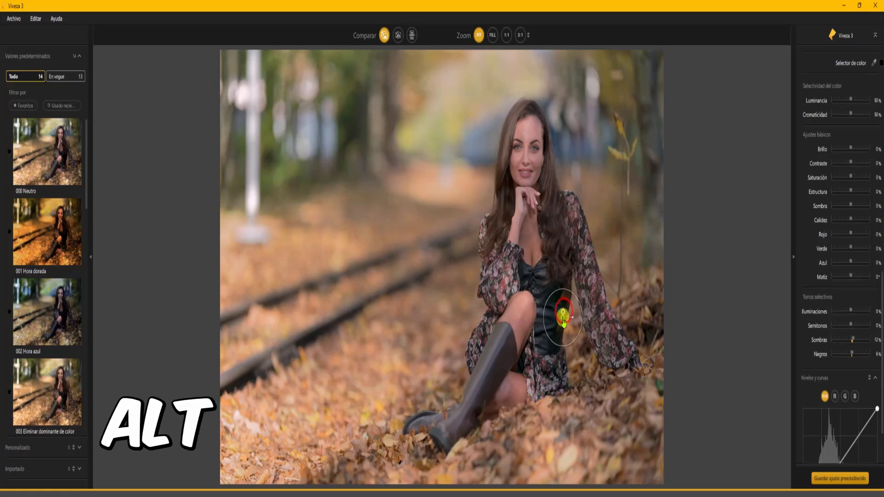
# Step: Try duplicating the bodice control point onto the background beside the woman and delete the copies
pyautogui.moveTo(564, 313); pyautogui.dragTo(473, 159)
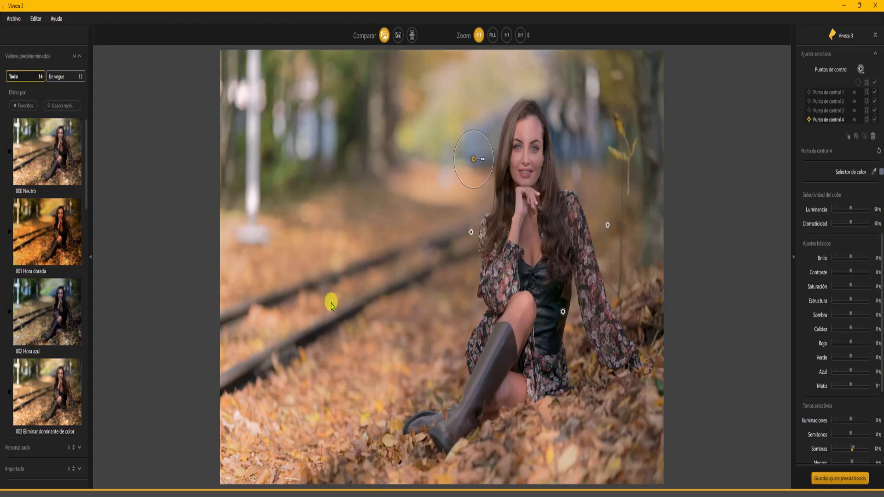
pyautogui.scroll(-3, 829, 368)
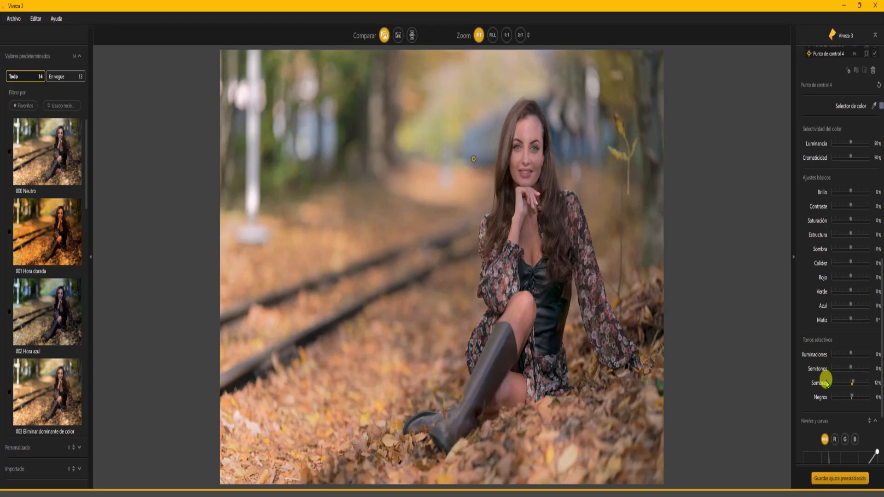
pyautogui.press('Delete')
pyautogui.scroll(3, 825, 381)
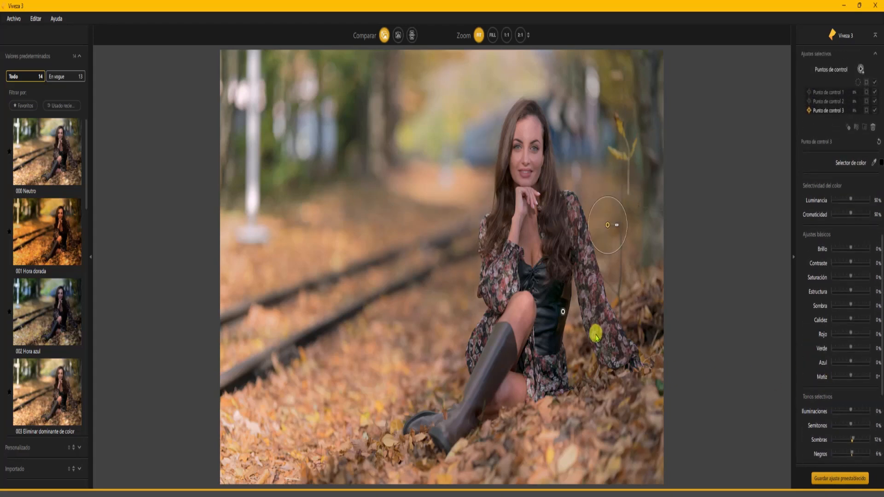
pyautogui.press('Delete')
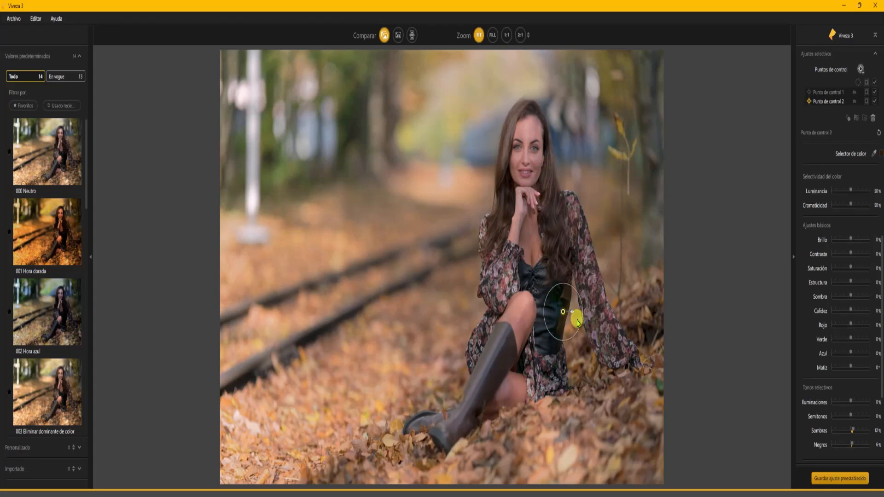
# Step: Examine the bodice control point's settings and its levels and curves in the red and RGB channels
pyautogui.scroll(-3, 822, 348)
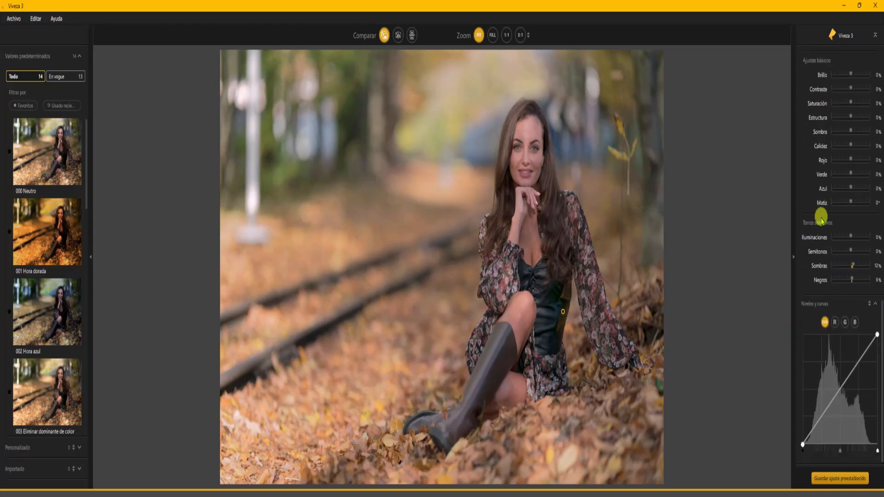
pyautogui.scroll(3, 833, 253)
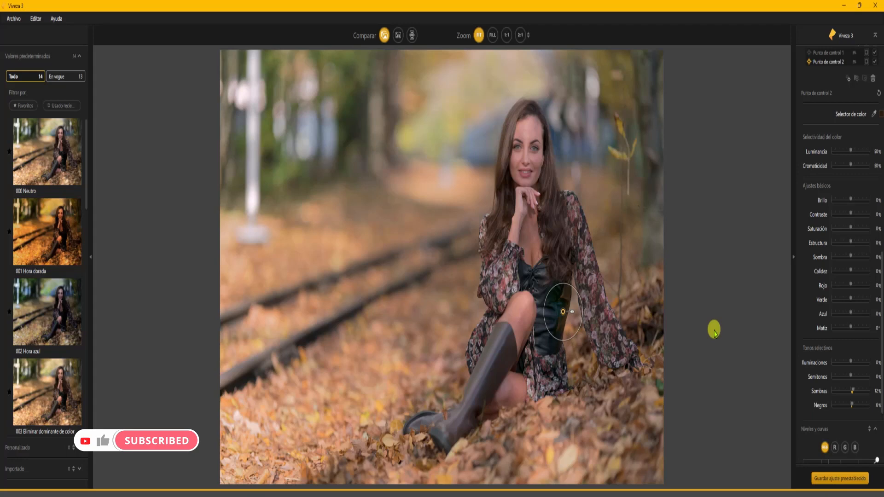
pyautogui.scroll(-3, 839, 382)
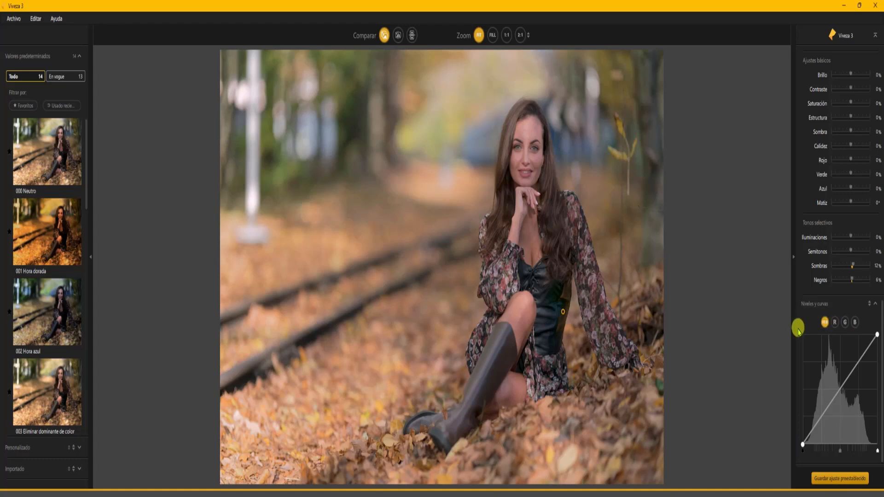
pyautogui.click(834, 323)
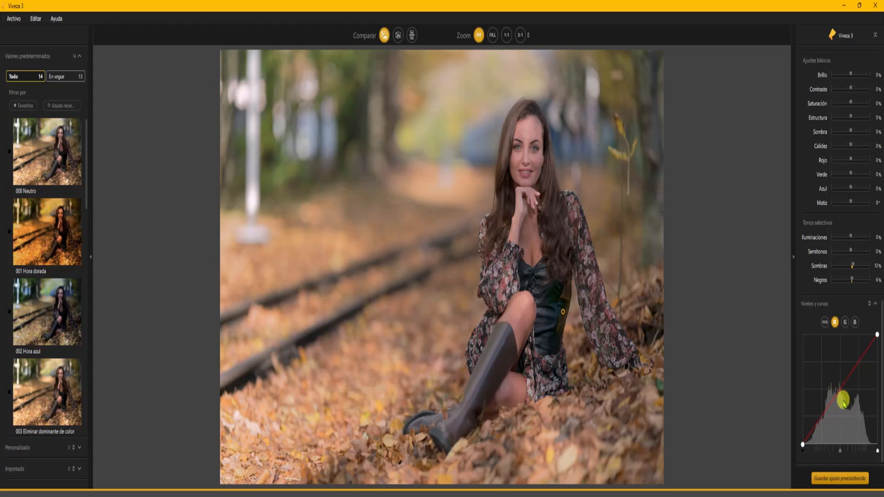
pyautogui.click(824, 322)
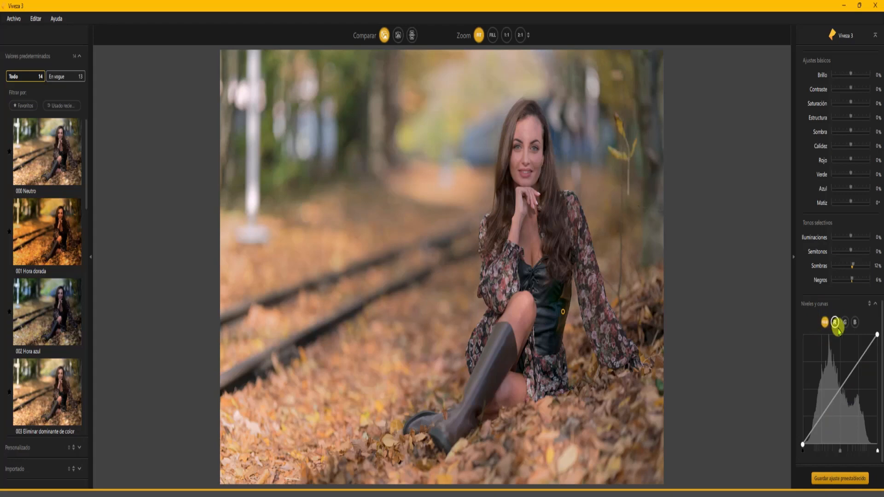
pyautogui.scroll(5, 840, 311)
pyautogui.scroll(-5, 824, 315)
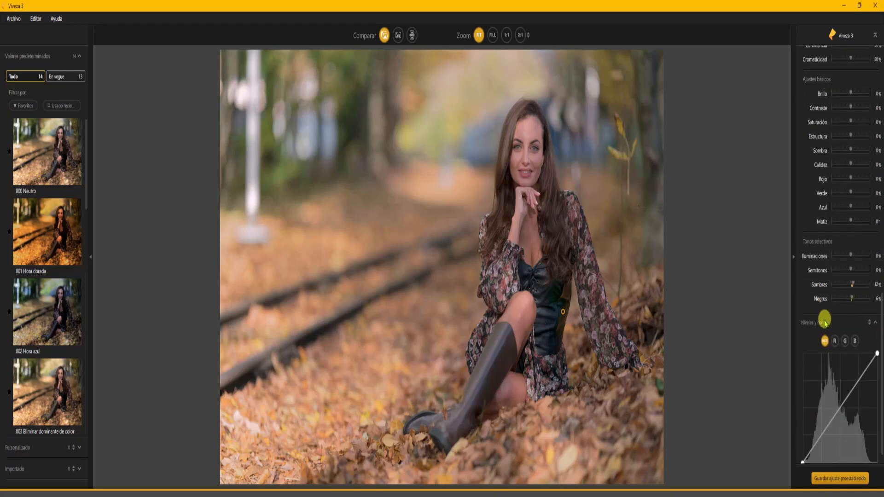
# Step: Add a control point on the background trees, delete its surplus duplicate and widen the remaining point's area
pyautogui.scroll(5, 826, 322)
pyautogui.scroll(3, 826, 322)
pyautogui.click(860, 221)
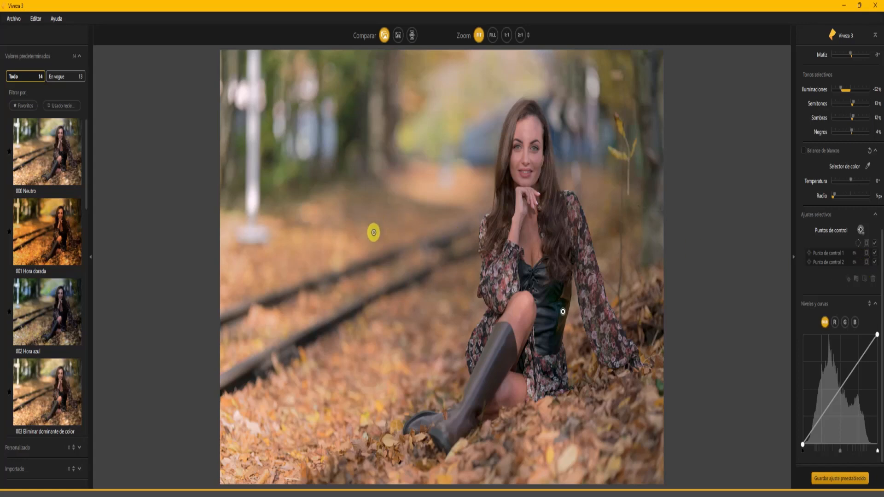
pyautogui.click(374, 173)
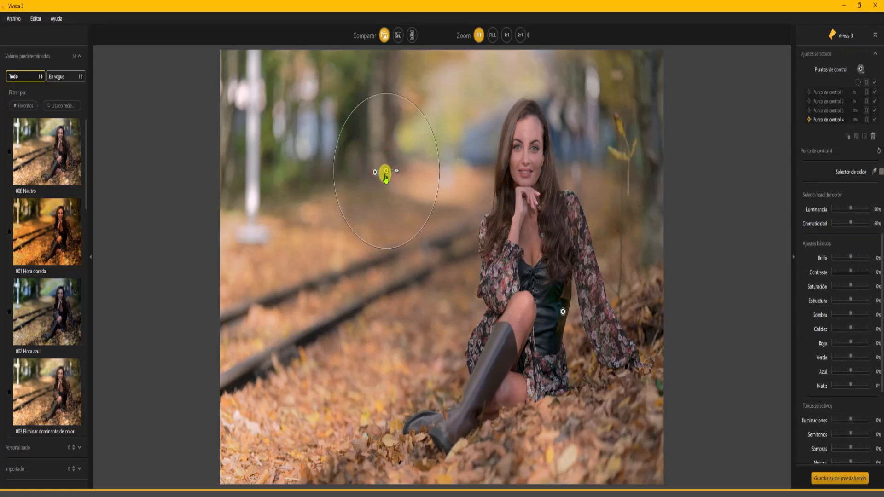
pyautogui.press('Delete')
pyautogui.click(375, 173)
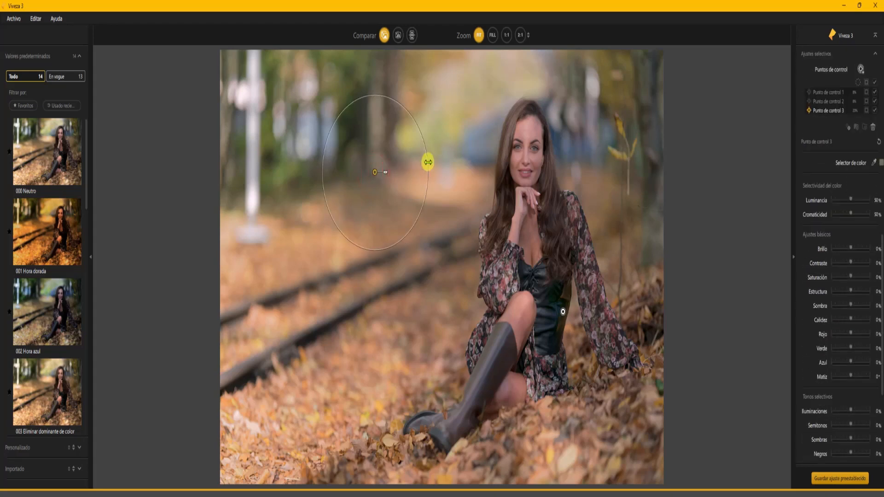
pyautogui.moveTo(428, 161); pyautogui.dragTo(462, 161)
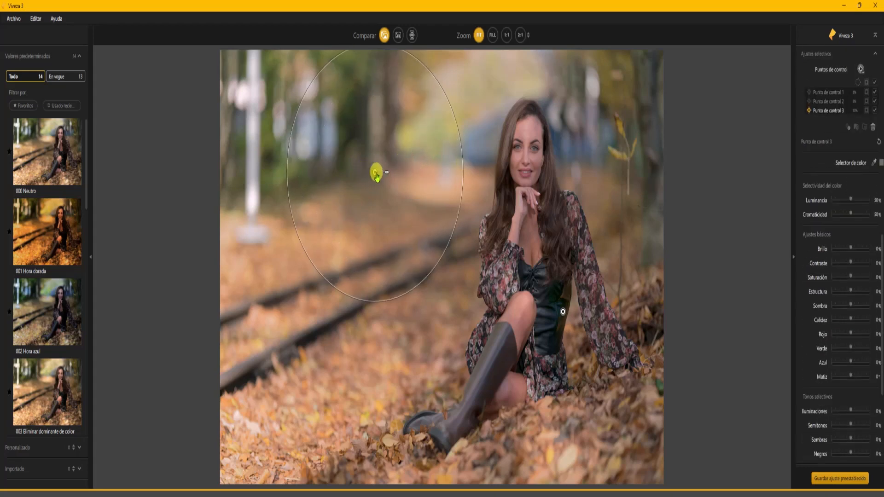
# Step: Reposition the background control point over the fallen leaves beside the tracks and enlarge its area to cover the forest
pyautogui.moveTo(376, 177); pyautogui.dragTo(358, 226)
pyautogui.moveTo(440, 203); pyautogui.dragTo(461, 204)
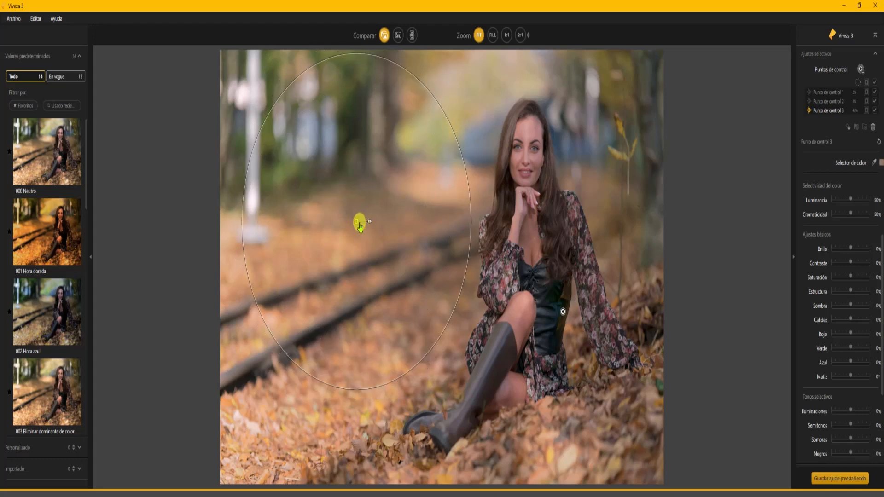
pyautogui.moveTo(357, 221); pyautogui.dragTo(353, 250)
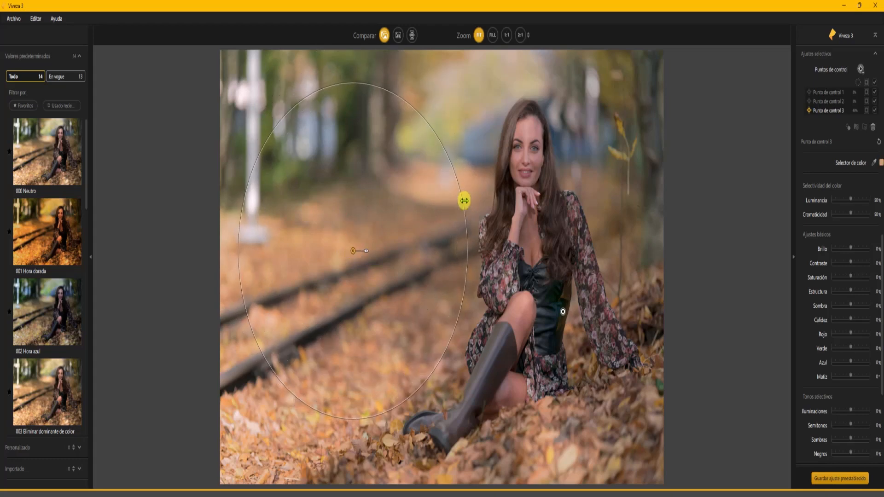
pyautogui.moveTo(462, 198); pyautogui.dragTo(469, 198)
pyautogui.moveTo(353, 251); pyautogui.dragTo(354, 235)
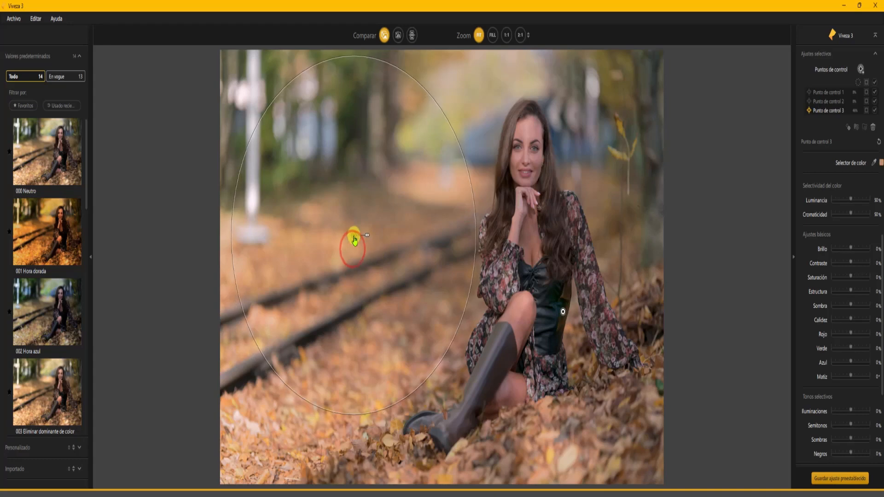
# Step: Check the background control point's selection mask, rename the point AREA DE BOSQUE and return to the normal image
pyautogui.click(866, 111)
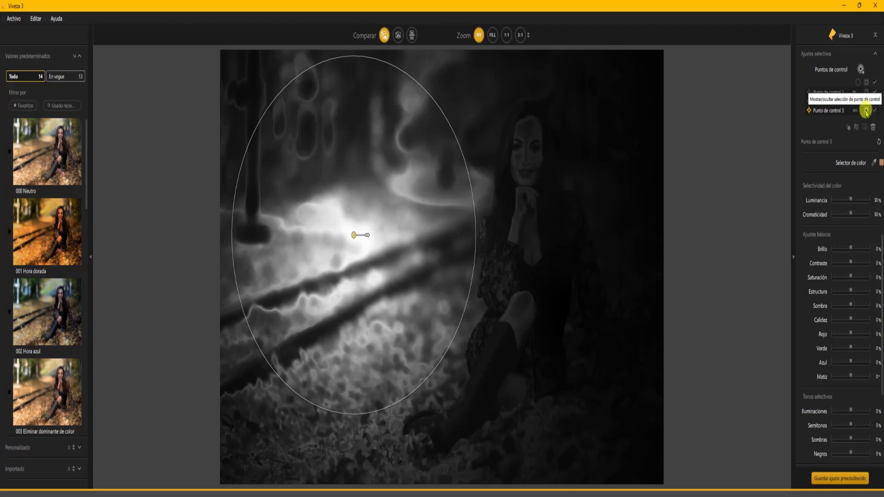
pyautogui.click(865, 110)
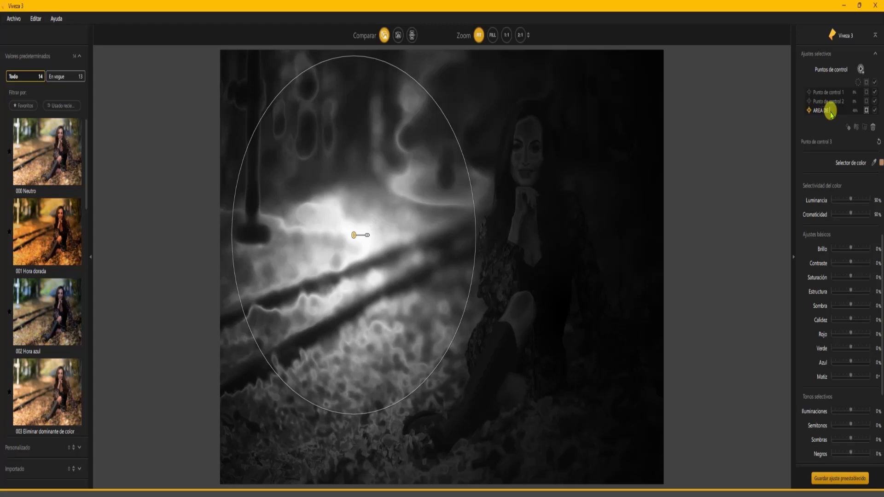
pyautogui.press('Return')
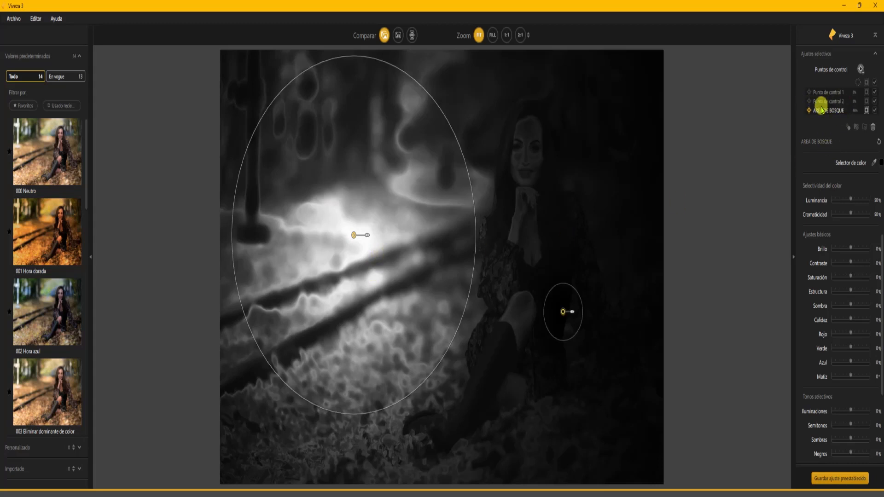
pyautogui.scroll(-1, 817, 203)
pyautogui.scroll(-3, 817, 209)
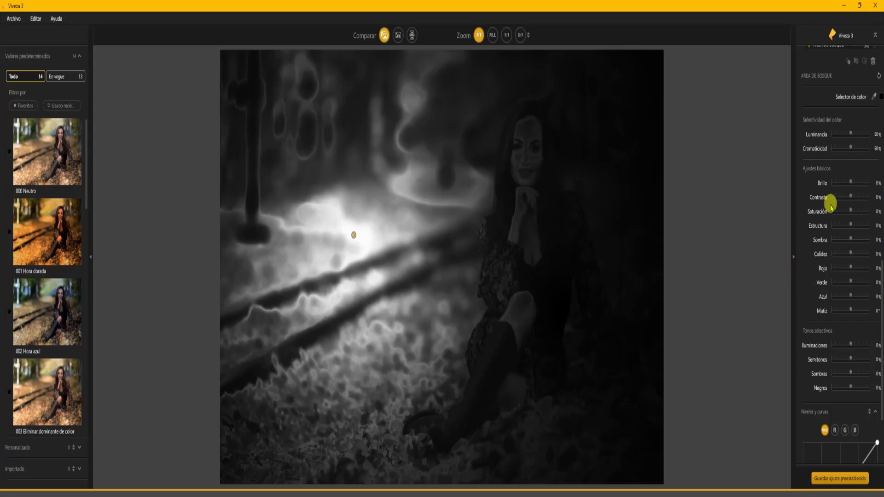
pyautogui.scroll(10, 848, 184)
pyautogui.click(868, 237)
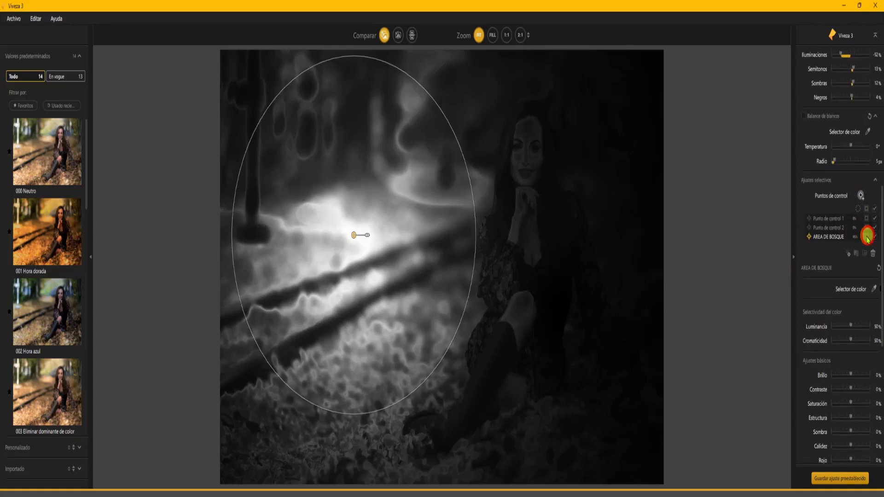
pyautogui.click(867, 237)
# Step: Set the AREA DE BOSQUE control point to 21% red, -15% green and -19% blue
pyautogui.scroll(-10, 819, 319)
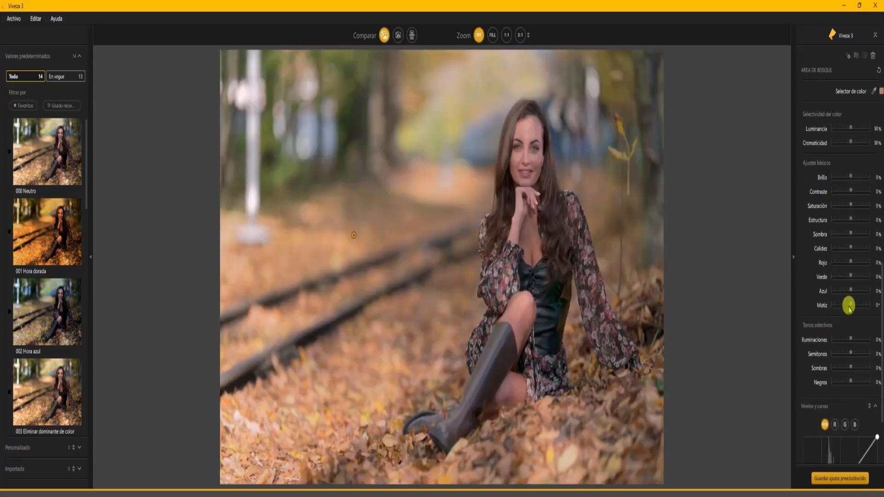
pyautogui.moveTo(852, 264)
pyautogui.mouseDown()
pyautogui.moveTo(831, 262)
pyautogui.moveTo(861, 263)
pyautogui.moveTo(833, 272)
pyautogui.moveTo(853, 273)
pyautogui.mouseUp()
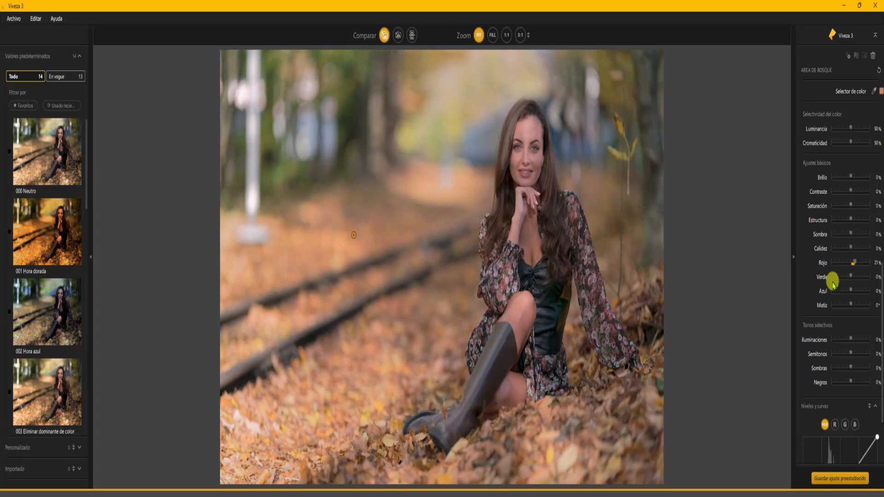
pyautogui.moveTo(851, 278); pyautogui.dragTo(847, 278)
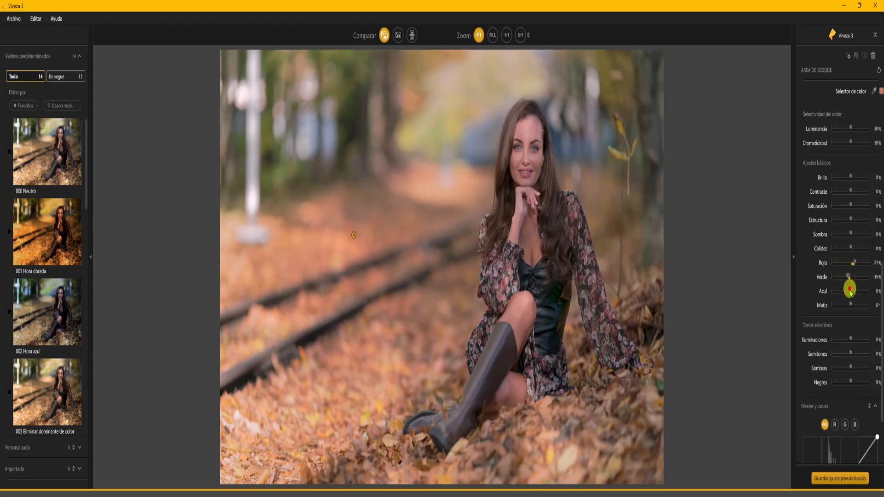
pyautogui.moveTo(850, 291); pyautogui.dragTo(844, 292)
# Step: Toggle the AREA DE BOSQUE control point's effect off and on to compare the forest before and after
pyautogui.scroll(5, 862, 178)
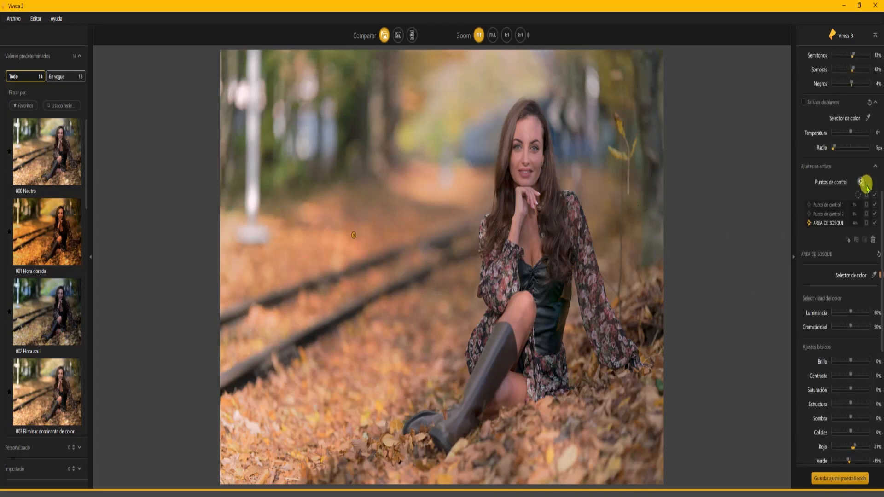
pyautogui.click(874, 223)
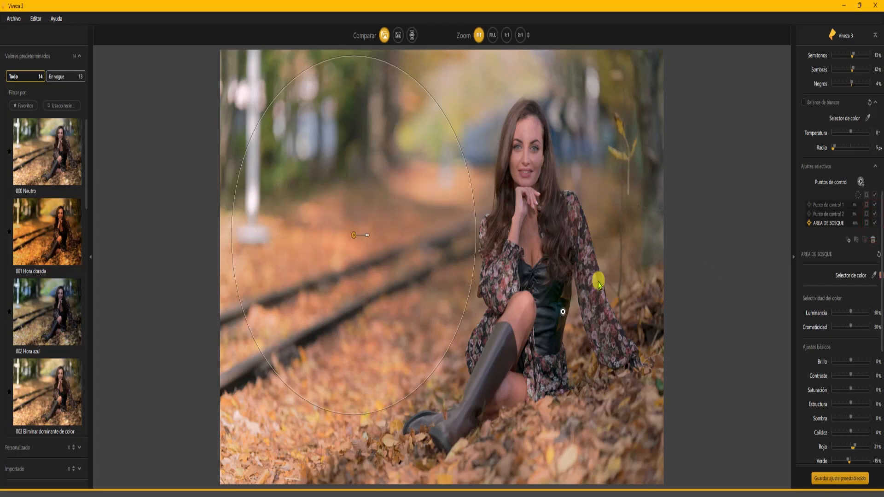
pyautogui.click(875, 223)
pyautogui.click(875, 225)
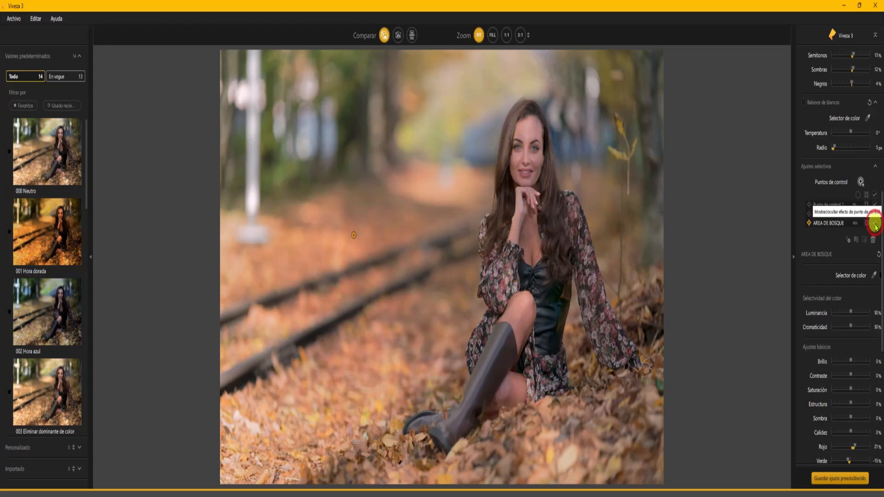
pyautogui.click(875, 224)
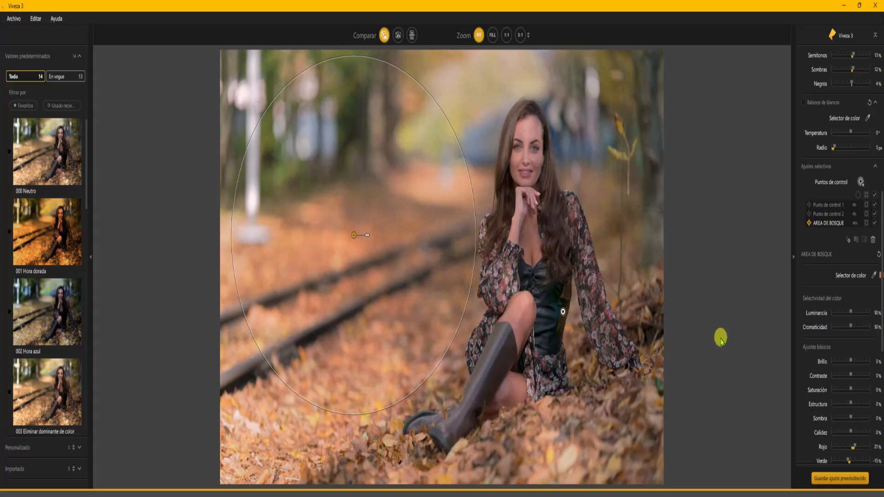
# Step: Set the AREA DE BOSQUE control point's hue to -7°
pyautogui.scroll(-3, 857, 338)
pyautogui.scroll(2, 851, 330)
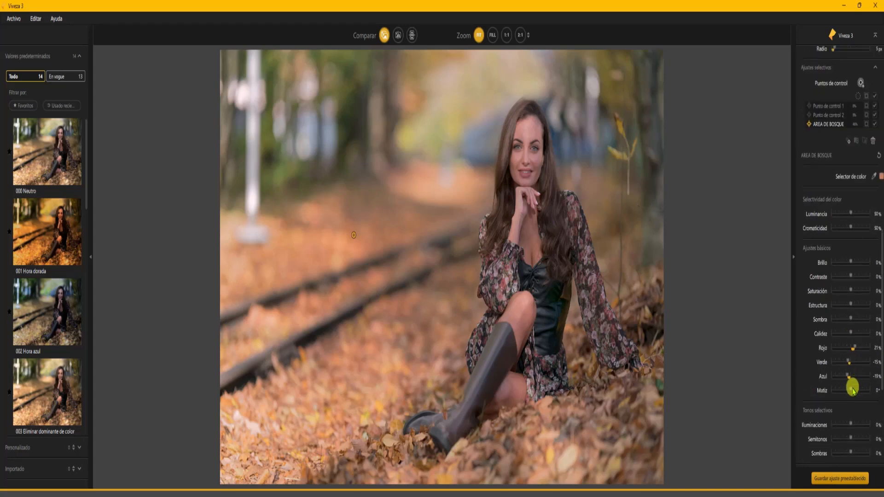
pyautogui.moveTo(851, 390); pyautogui.dragTo(849, 393)
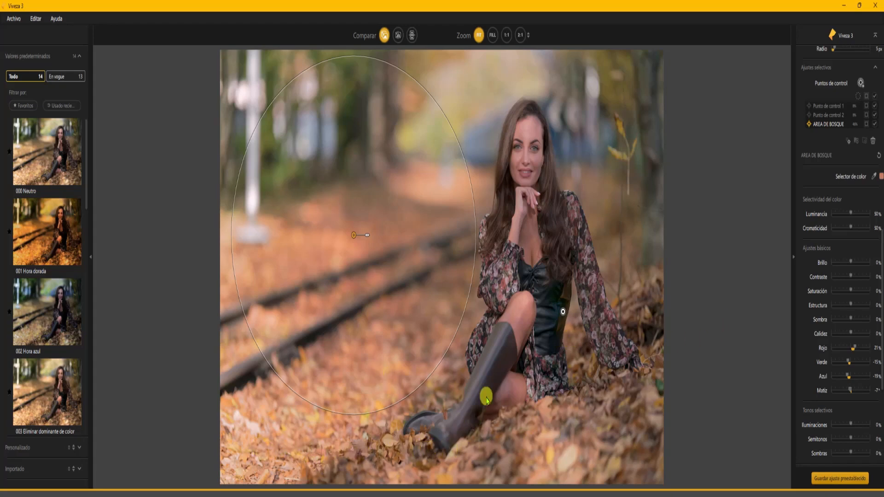
# Step: Add a control point on the woman and position it where the skirt meets the raised boot
pyautogui.scroll(1, 860, 200)
pyautogui.scroll(1, 850, 244)
pyautogui.click(860, 198)
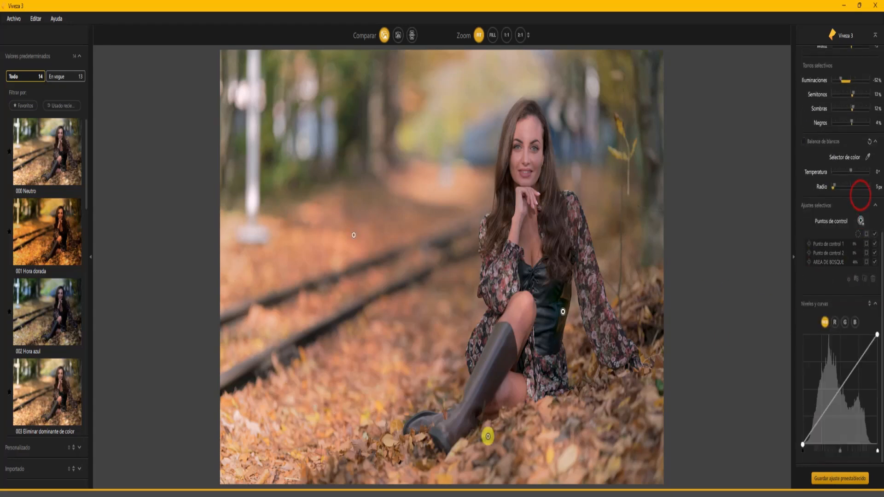
pyautogui.click(501, 278)
pyautogui.moveTo(550, 259); pyautogui.dragTo(571, 352)
pyautogui.moveTo(496, 354); pyautogui.dragTo(520, 345)
# Step: Widen the new control point's area around the dress and boots, shift it slightly and set its structure to 44%
pyautogui.moveTo(589, 337); pyautogui.dragTo(626, 333)
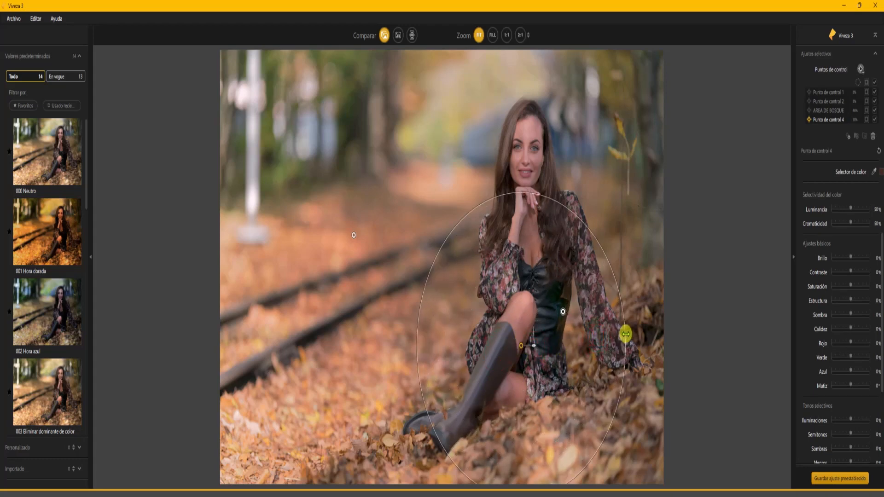
pyautogui.moveTo(518, 345); pyautogui.dragTo(537, 342)
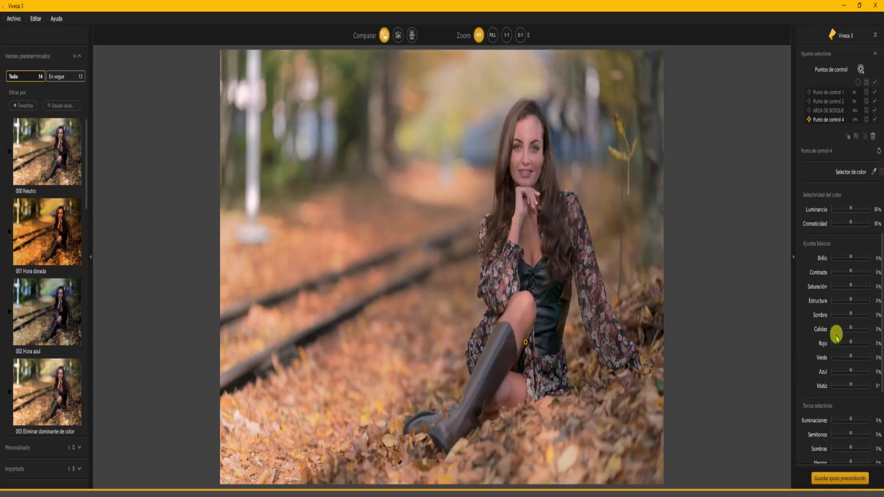
pyautogui.moveTo(852, 302); pyautogui.dragTo(868, 305)
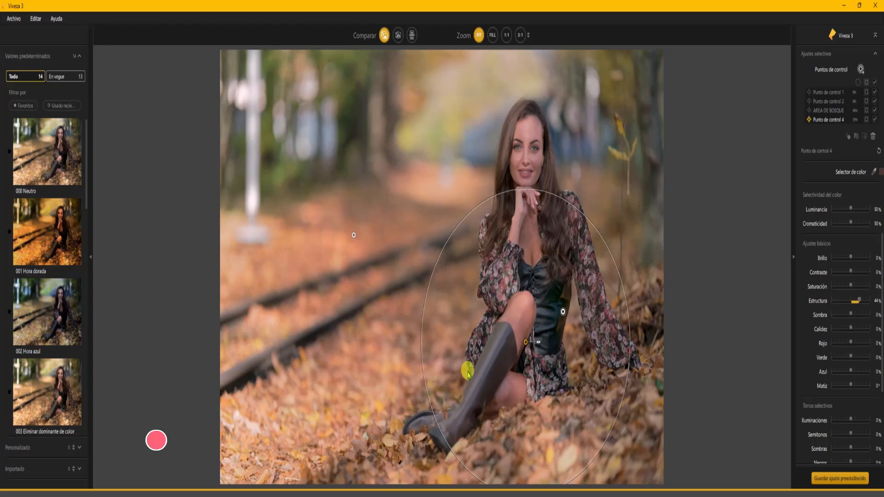
# Step: Nudge the boot's control point, duplicate it, move the copy to the background above the woman's head and set its structure to 50%
pyautogui.moveTo(526, 341)
pyautogui.mouseDown()
pyautogui.moveTo(479, 352)
pyautogui.moveTo(515, 342)
pyautogui.mouseUp()
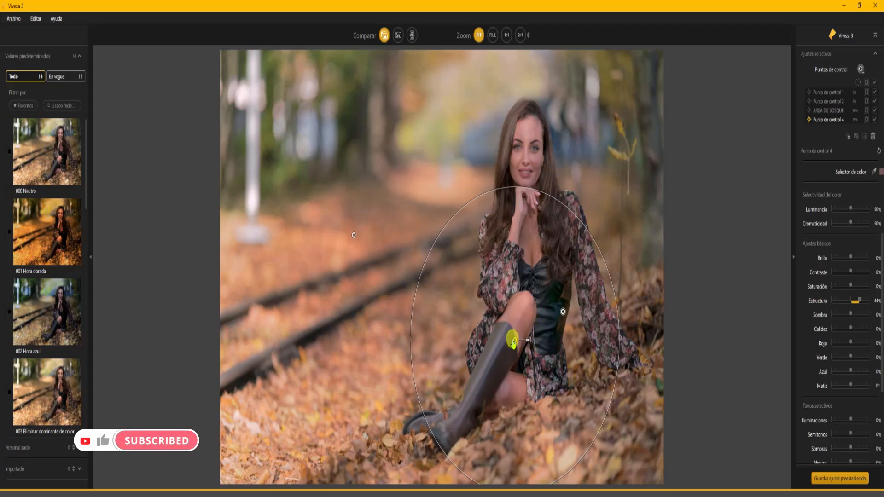
pyautogui.moveTo(516, 341); pyautogui.dragTo(599, 220)
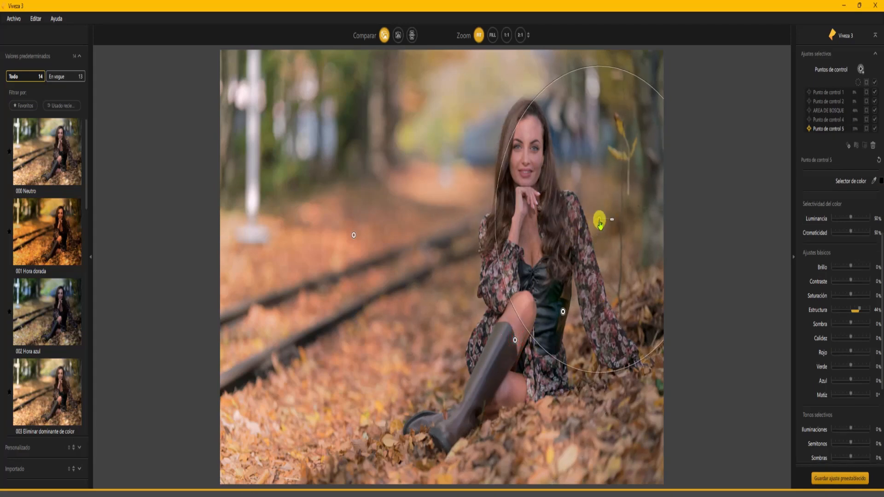
pyautogui.moveTo(495, 194); pyautogui.dragTo(577, 76)
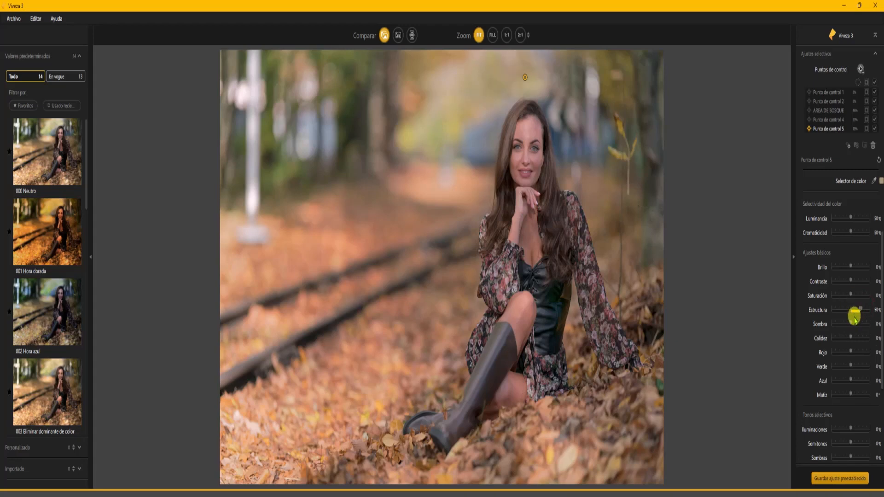
# Step: Toggle the before/after comparison repeatedly to review the combined Viveza adjustments against the original photo
pyautogui.scroll(-8, 828, 346)
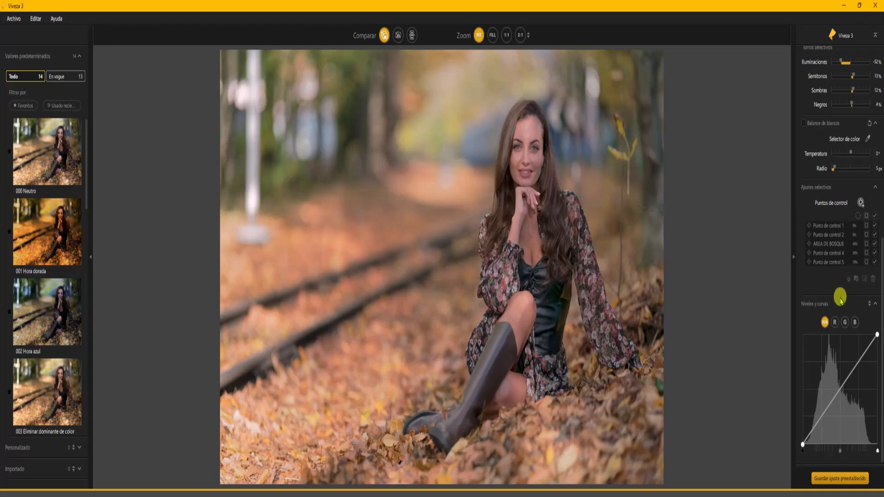
pyautogui.scroll(10, 839, 294)
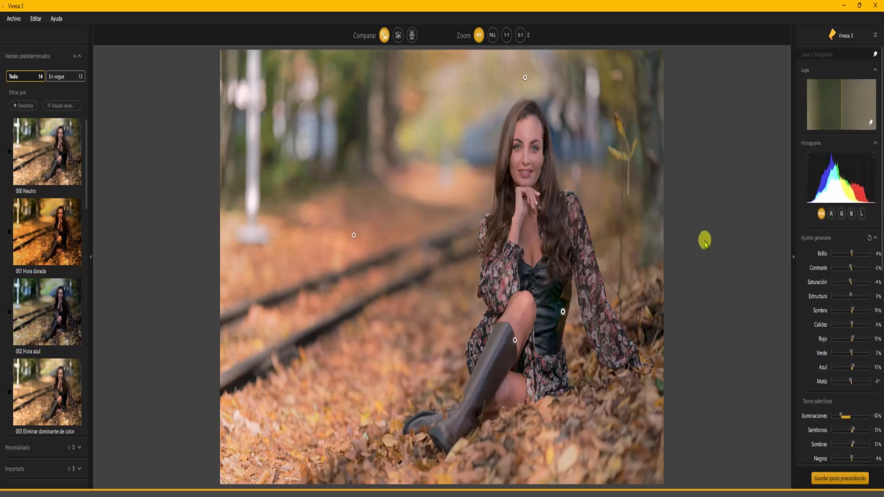
pyautogui.click(385, 35)
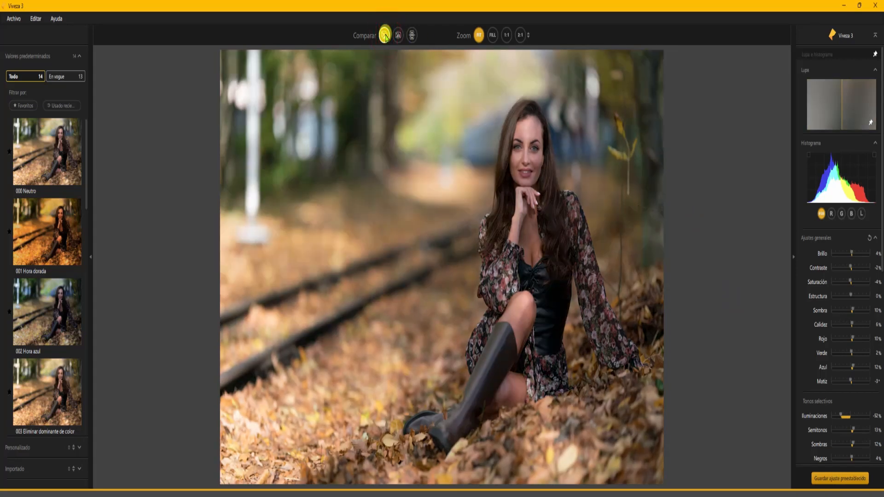
pyautogui.click(384, 35)
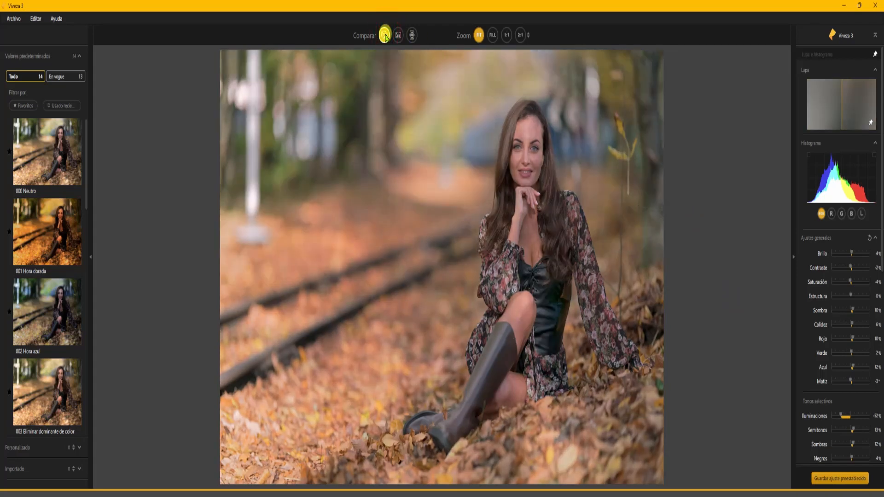
pyautogui.click(385, 35)
pyautogui.click(385, 36)
pyautogui.click(385, 36)
pyautogui.click(385, 36)
pyautogui.click(385, 35)
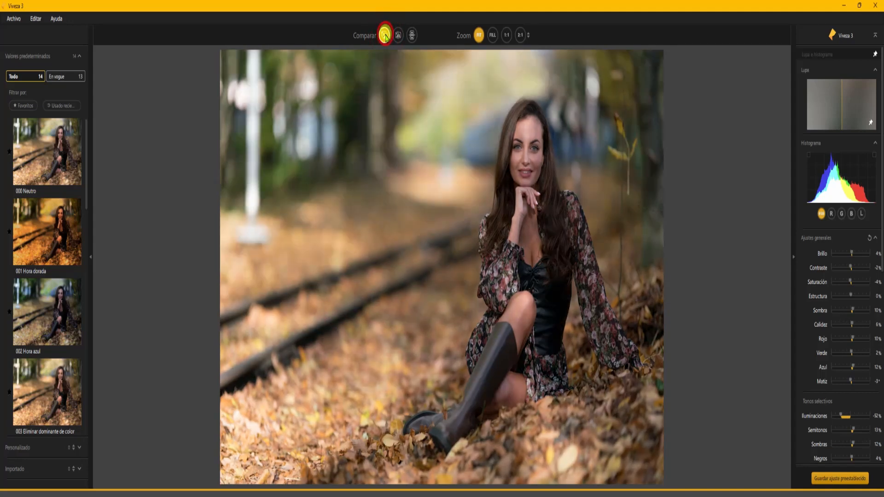
pyautogui.click(384, 35)
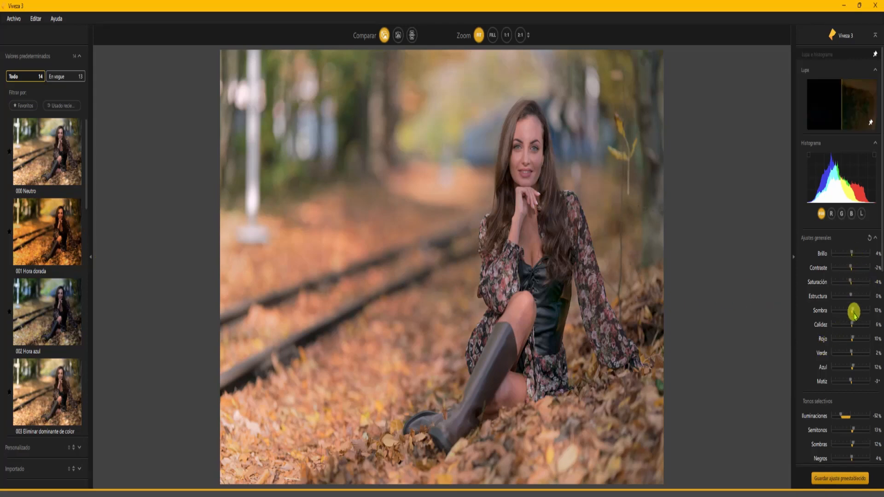
# Step: Set the general brightness to 2% and contrast to -2%, and compare the result with the original photo
pyautogui.click(850, 253)
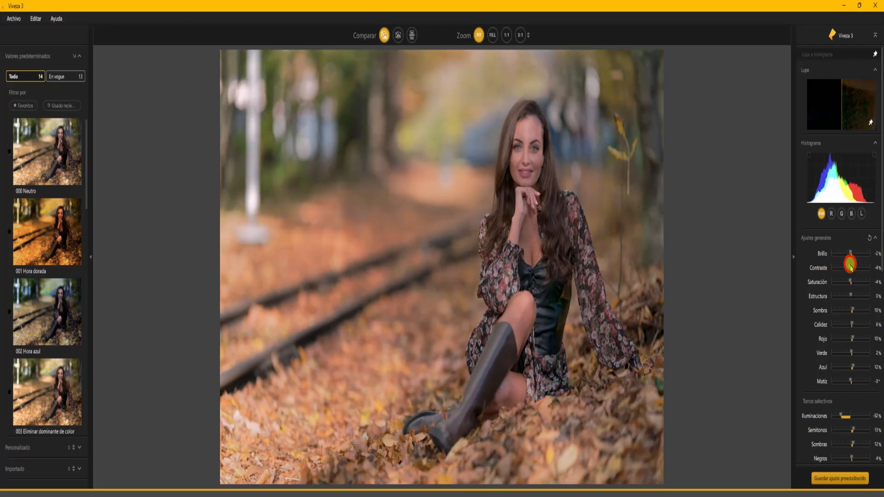
pyautogui.click(851, 266)
pyautogui.moveTo(852, 265); pyautogui.dragTo(850, 267)
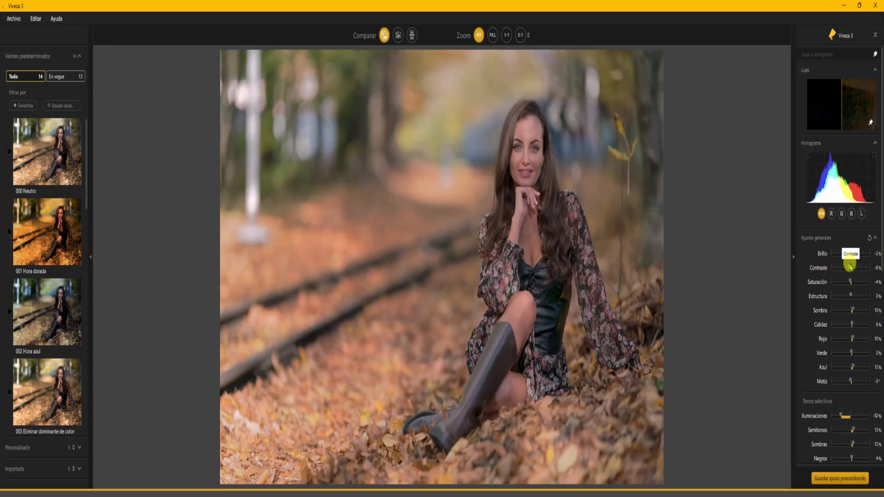
pyautogui.moveTo(851, 266); pyautogui.dragTo(851, 267)
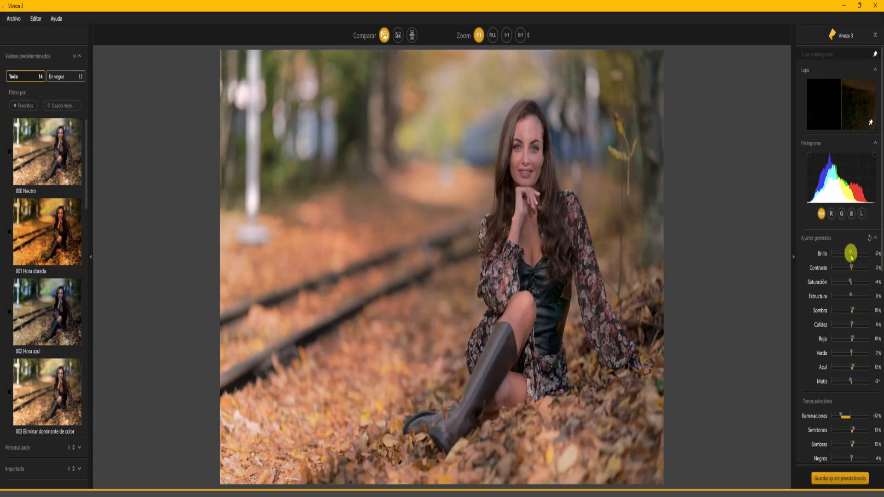
pyautogui.moveTo(851, 253); pyautogui.dragTo(852, 253)
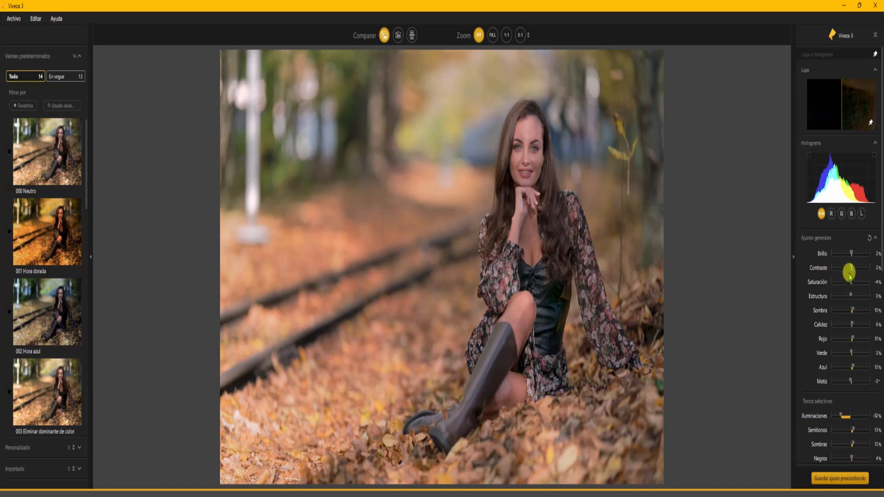
pyautogui.moveTo(851, 268); pyautogui.dragTo(850, 268)
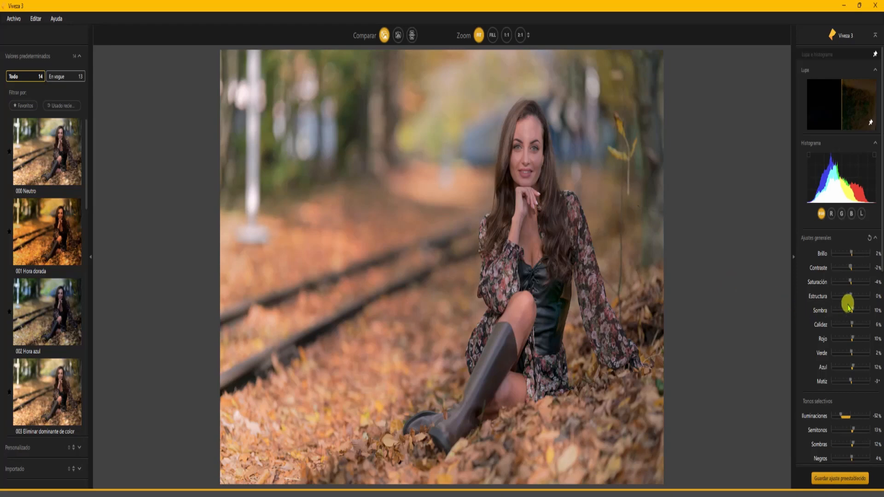
pyautogui.click(384, 35)
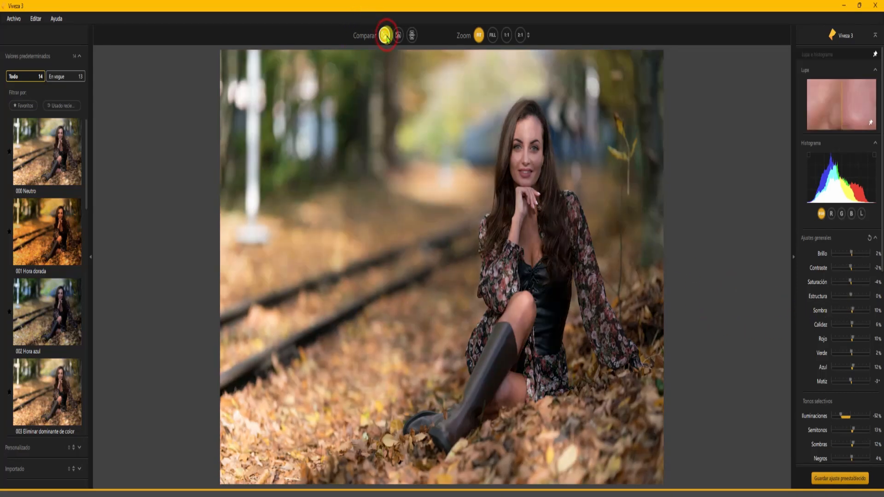
pyautogui.click(385, 36)
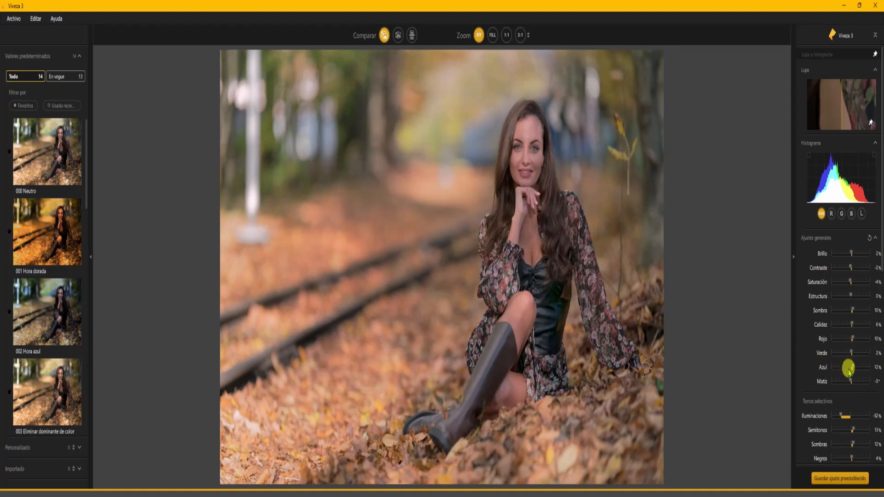
# Step: Set the structure in the photo's general adjustments to 2%
pyautogui.scroll(-4, 847, 369)
pyautogui.scroll(-3, 849, 370)
pyautogui.scroll(6, 848, 366)
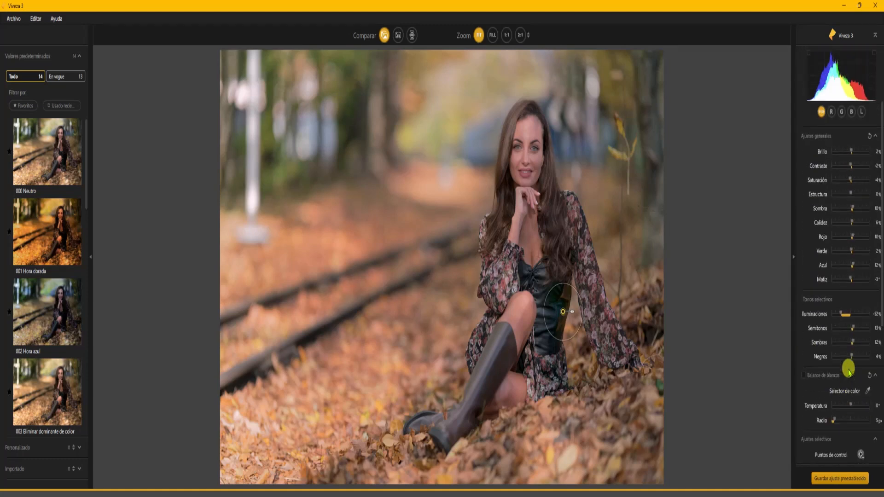
pyautogui.scroll(2, 846, 288)
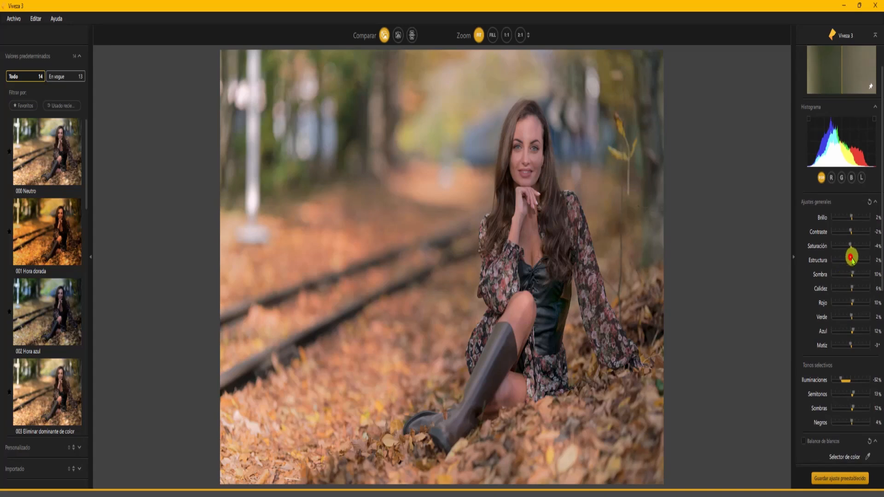
pyautogui.moveTo(850, 260)
pyautogui.mouseDown()
pyautogui.moveTo(870, 262)
pyautogui.moveTo(851, 270)
pyautogui.mouseUp()
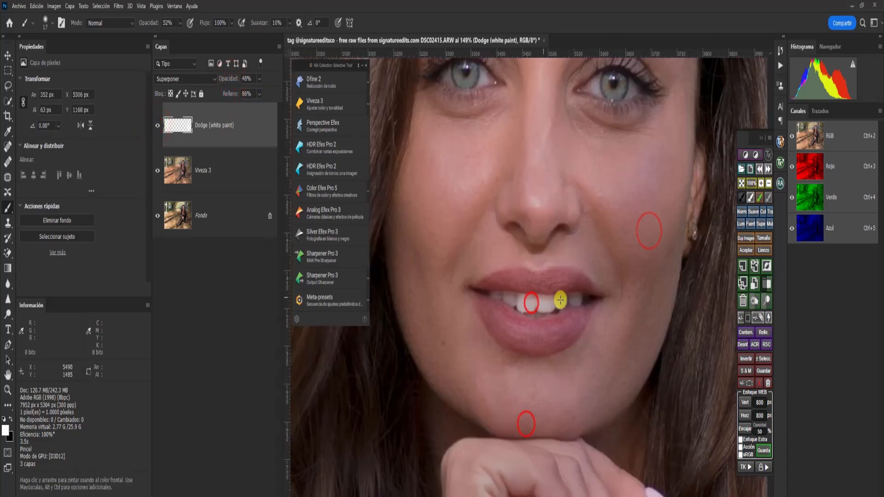
# Step: In Photoshop, paint white highlights along the woman's hair on the Dodge (white paint) layer
pyautogui.scroll(-5, 560, 300)
pyautogui.scroll(3, 586, 185)
pyautogui.click(570, 188)
pyautogui.click(451, 233)
pyautogui.scroll(-5, 462, 207)
pyautogui.click(448, 270)
pyautogui.click(445, 167)
pyautogui.click(569, 233)
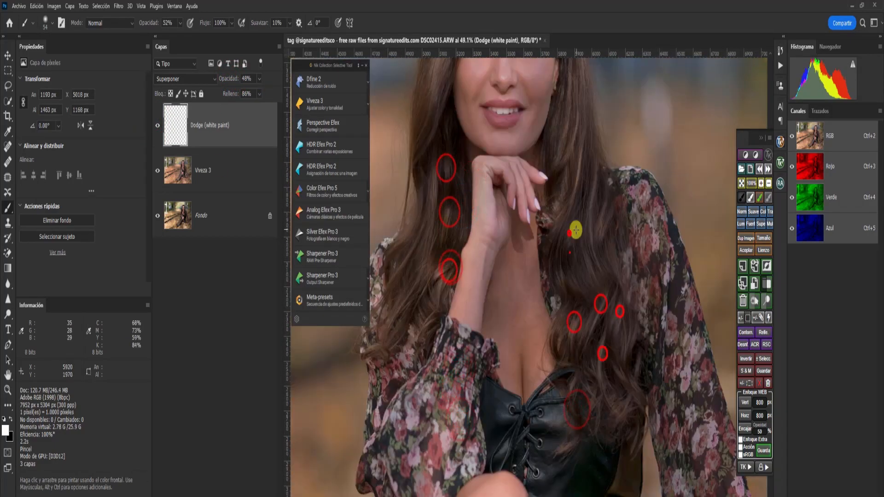
# Step: Check the Dodge (white paint) layer's effect and dab white highlights on the boot, dress and leather bodice
pyautogui.scroll(-5, 576, 230)
pyautogui.click(157, 125)
pyautogui.click(545, 395)
pyautogui.click(530, 361)
pyautogui.click(544, 441)
pyautogui.click(630, 344)
pyautogui.click(527, 319)
# Step: Toggle the Dodge (white paint) layer to compare its effect and adjust the layer's opacity and fill
pyautogui.click(159, 126)
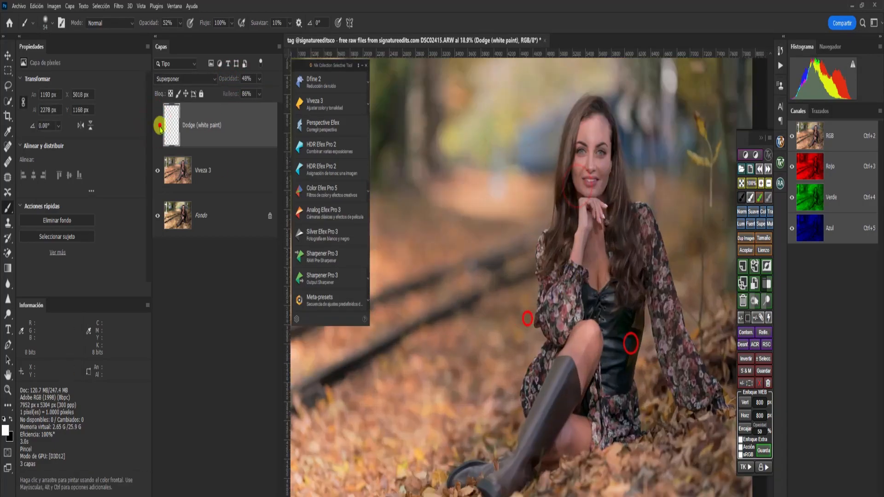
pyautogui.click(232, 94)
pyautogui.click(158, 125)
pyautogui.click(228, 78)
pyautogui.click(229, 93)
# Step: Group the Dodge (white paint) and Viveza 3 layers and hide the group to compare with the original background
pyautogui.scroll(-3, 641, 355)
pyautogui.keyDown('shift'); pyautogui.click(242, 176); pyautogui.keyUp('shift')
pyautogui.hotkey('ctrl', 'g')
pyautogui.click(158, 111)
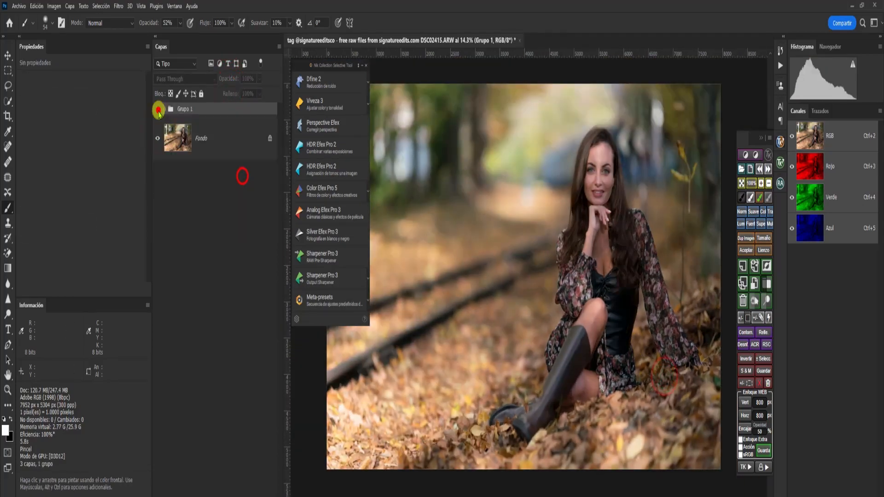
pyautogui.scroll(5, 636, 322)
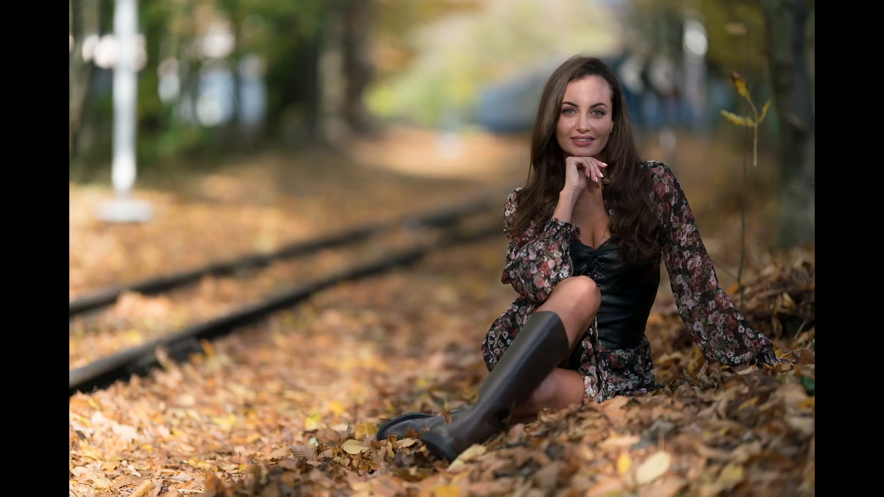